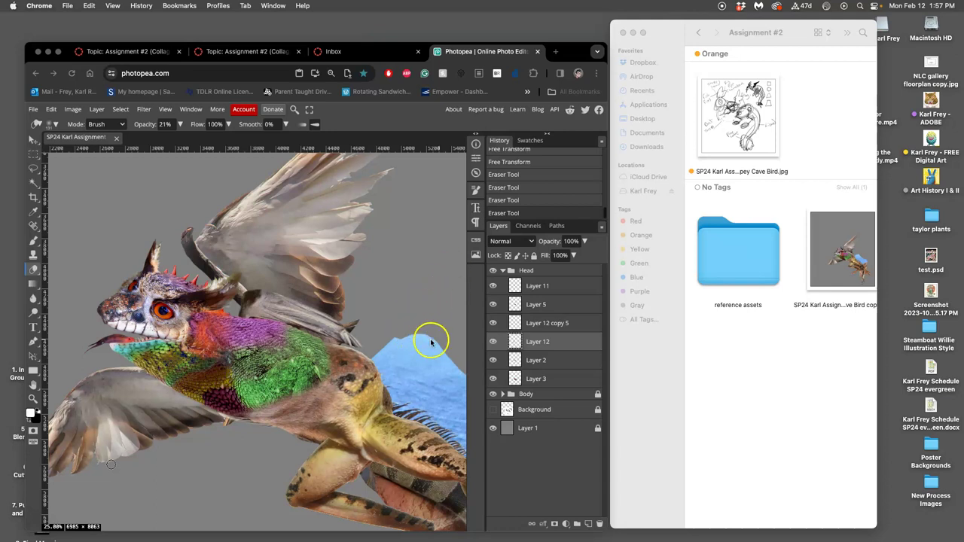
Step: Collapse the Head layer group and toggle its visibility to compare the creature with and without the head artwork
left_click(502, 272)
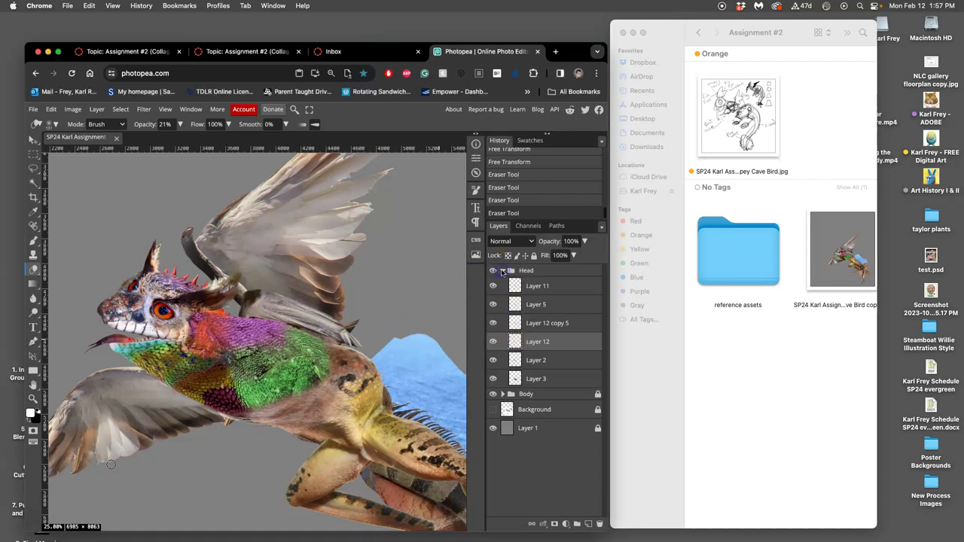
left_click(503, 271)
left_click(493, 271)
left_click(493, 271)
left_click(495, 271)
left_click(494, 271)
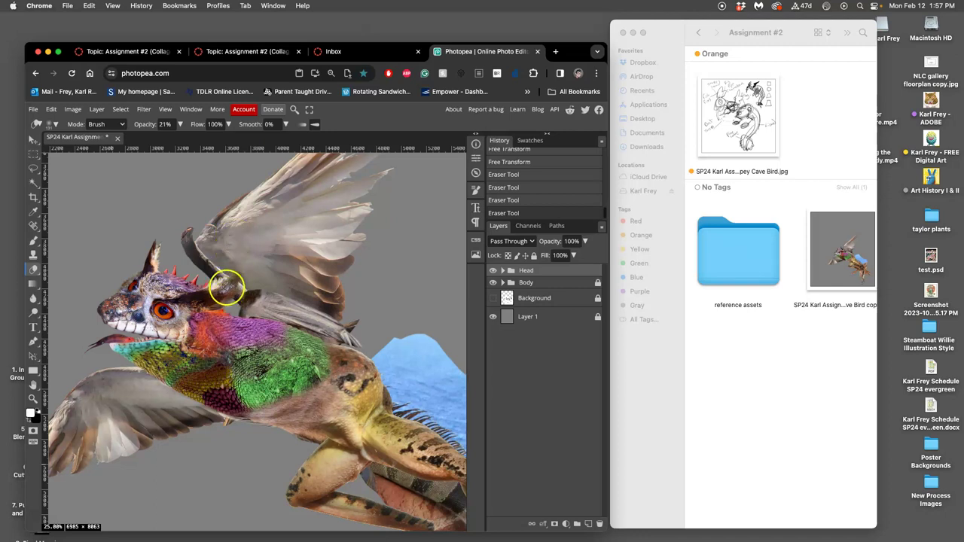
left_click(493, 271)
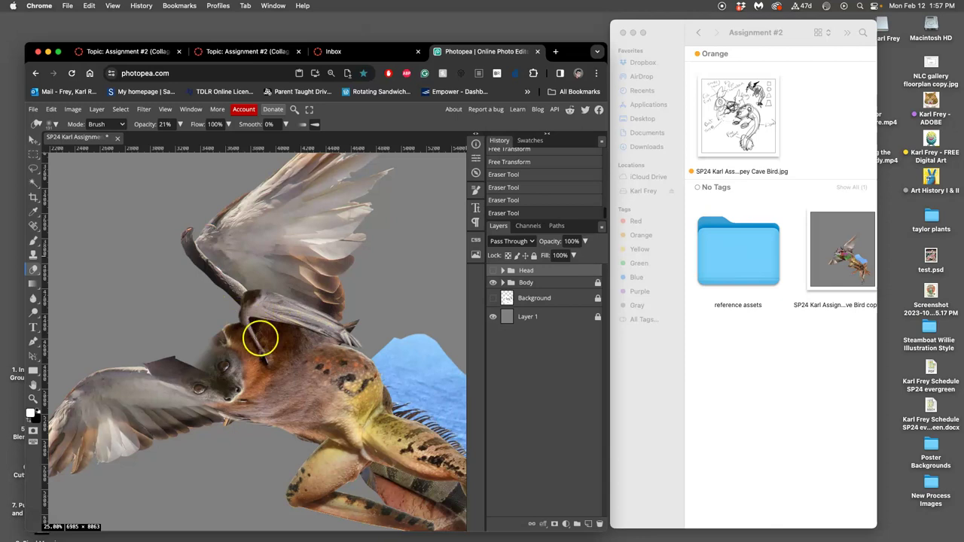
left_click(493, 270)
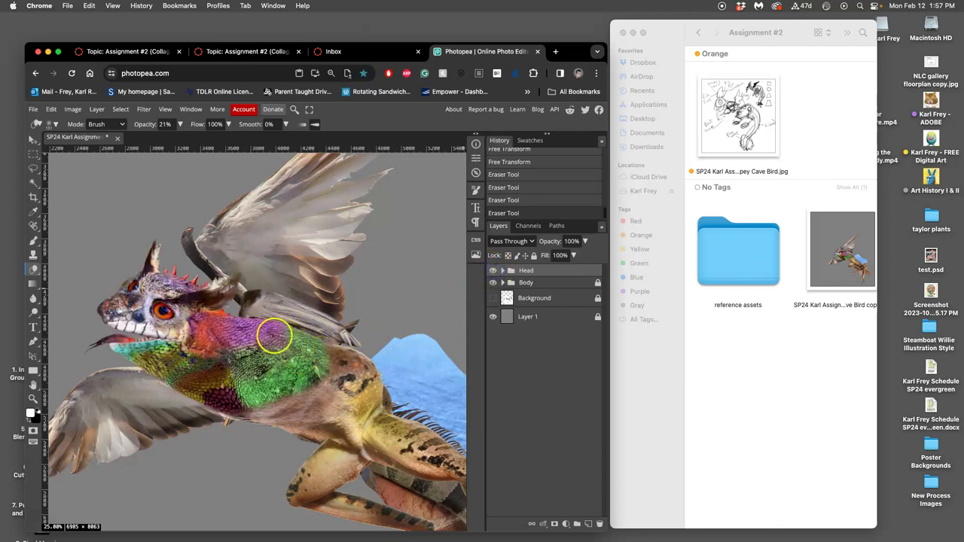
Step: Duplicate the Head group and merge the duplicate into a single layer
left_click(525, 272)
key("super+j")
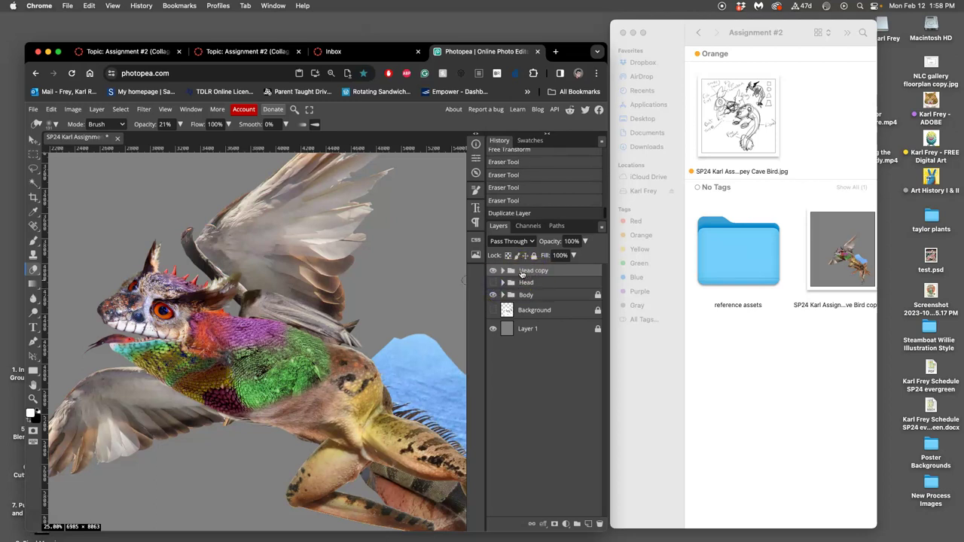
left_click(98, 110)
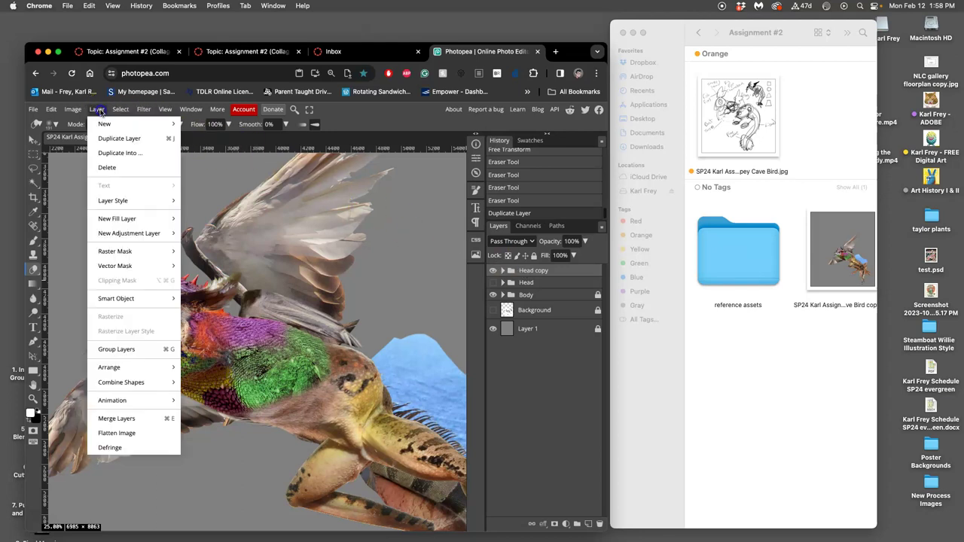
left_click(129, 419)
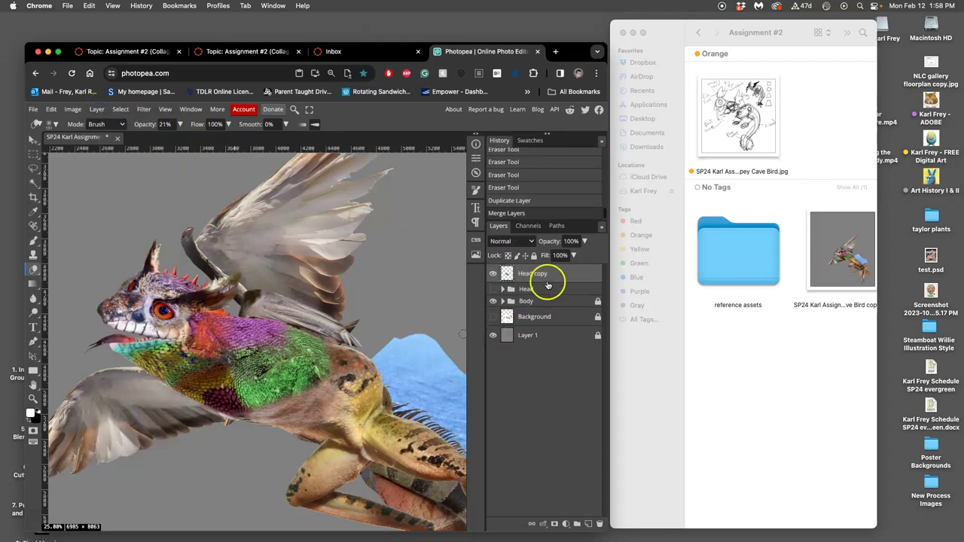
Step: Compare the merged Head copy layer with the original Head group by toggling visibility, leaving the original group hidden
left_click(494, 274)
left_click(494, 274)
left_click(494, 274)
left_click(495, 275)
left_click(494, 275)
left_click(494, 274)
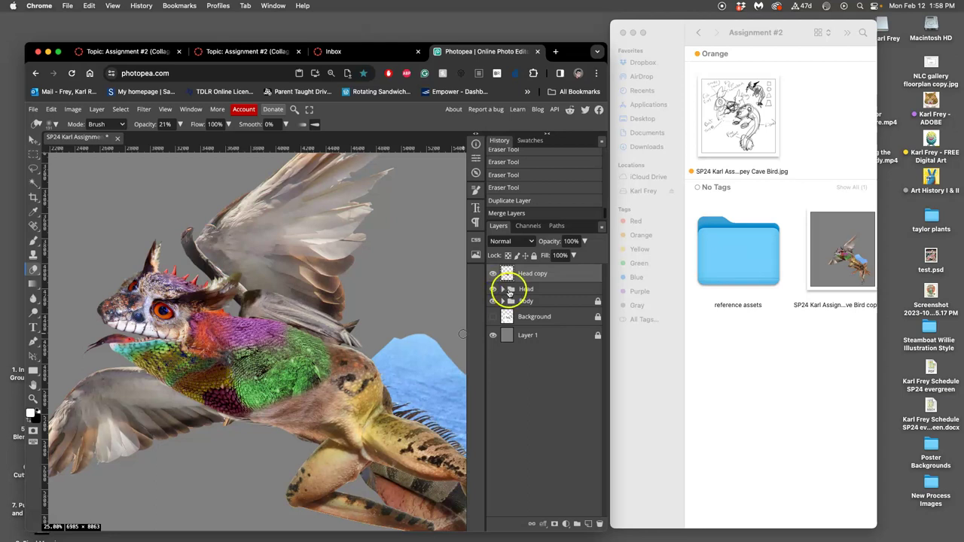
left_click(492, 289)
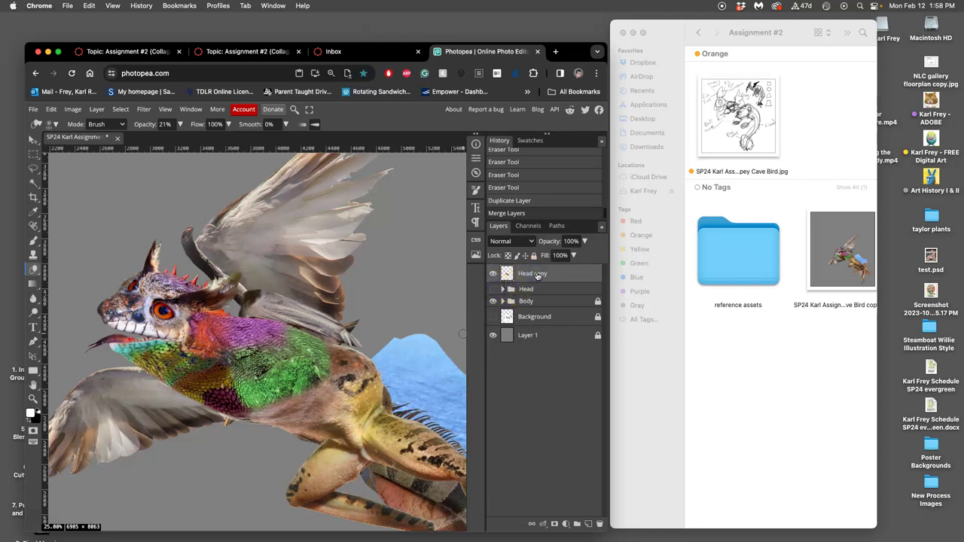
Step: Duplicate the Head copy layer and place the duplicate directly beneath the Body group
key("super+j")
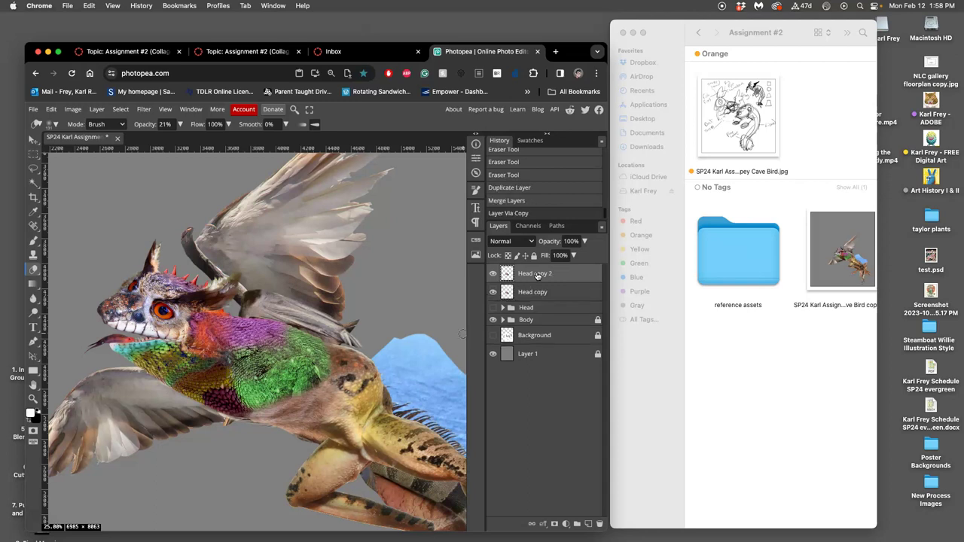
left_click_drag(536, 276, 531, 324)
key("super+z")
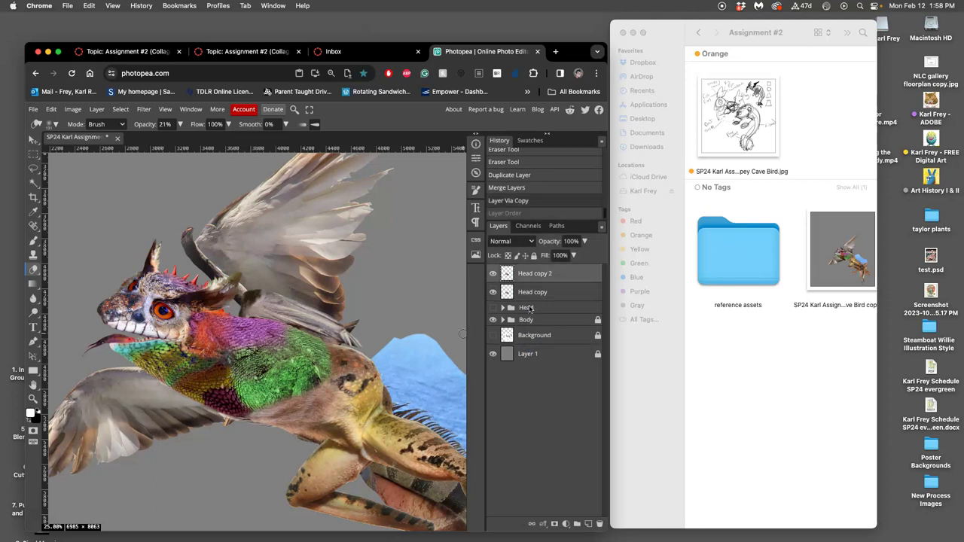
left_click(540, 277)
left_click_drag(545, 276, 541, 333)
Step: Toggle the Head copy layer's visibility to examine how the head duplicate behind the body meets the wing and neck
left_click(493, 274)
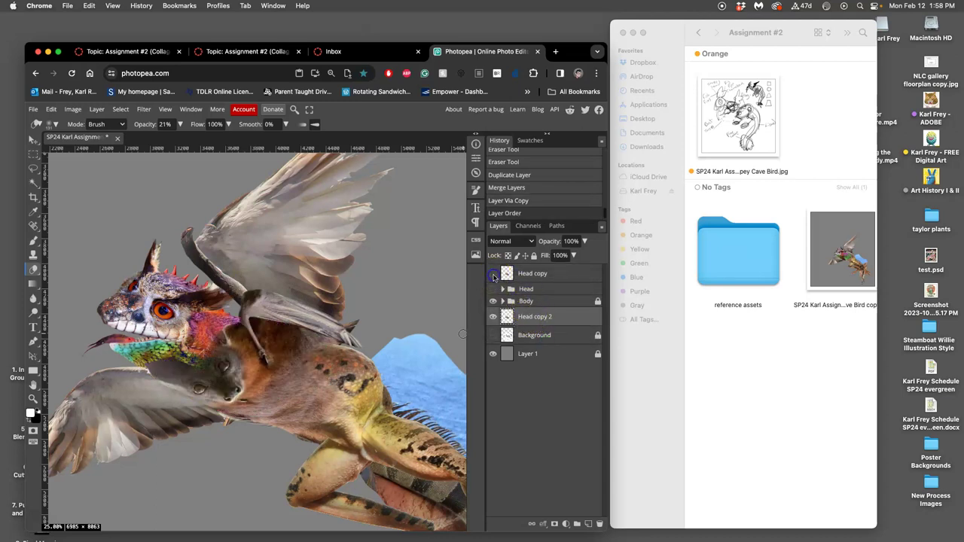
left_click(493, 275)
left_click(494, 274)
left_click(493, 275)
left_click(493, 274)
scroll(192, 328, "up", 2)
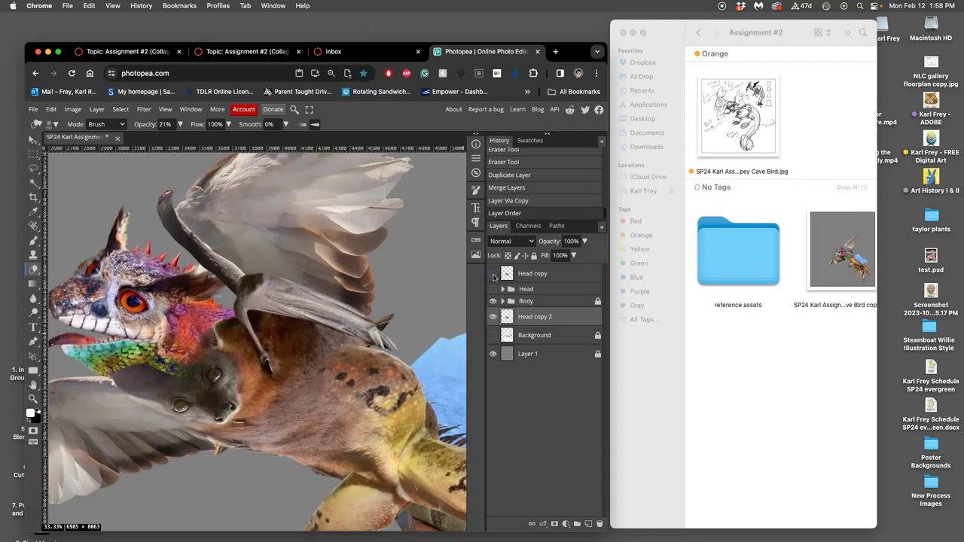
left_click_drag(217, 255, 228, 261)
key("super+minus")
key("super+minus")
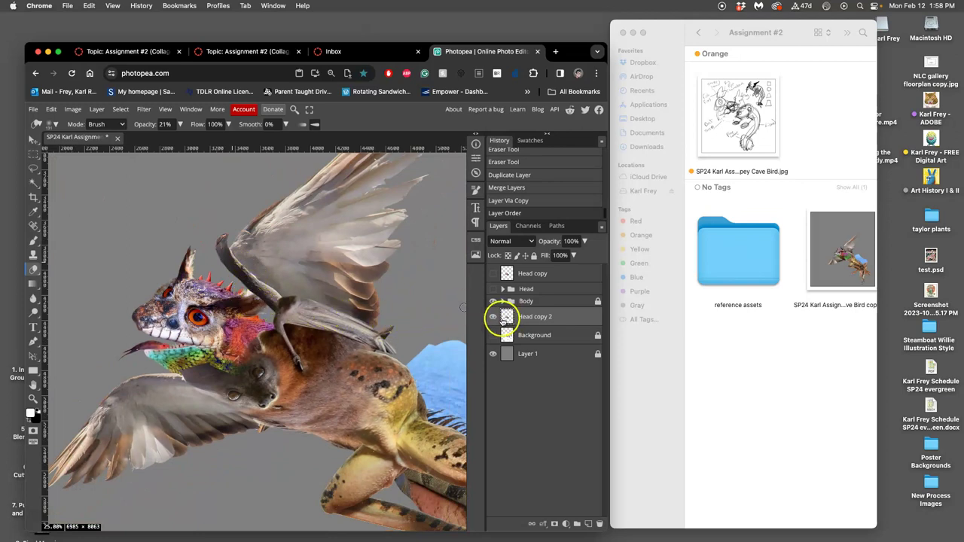
left_click(493, 273)
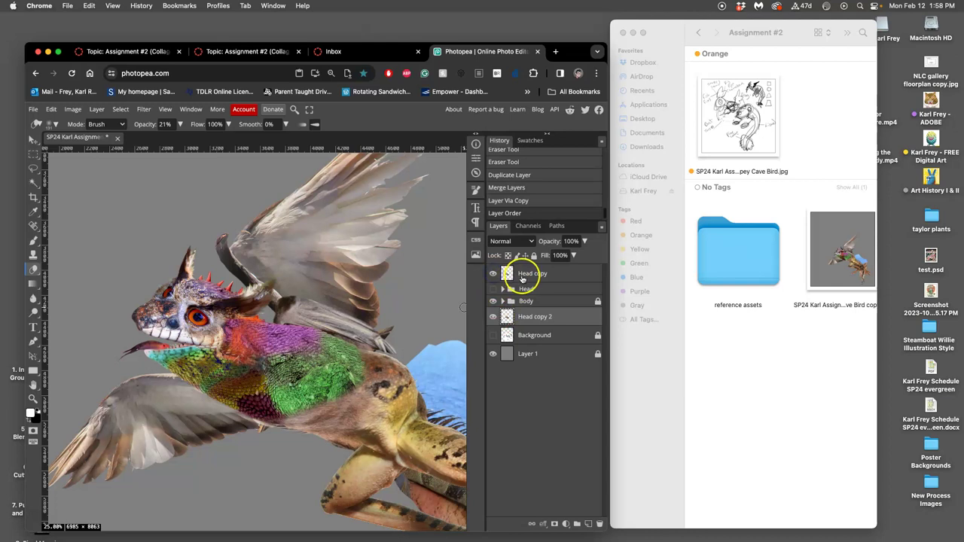
Step: On the Head copy layer, erase the feathery ear tip overlapping the upper wing arm with the Eraser at 100% opacity
left_click(526, 276)
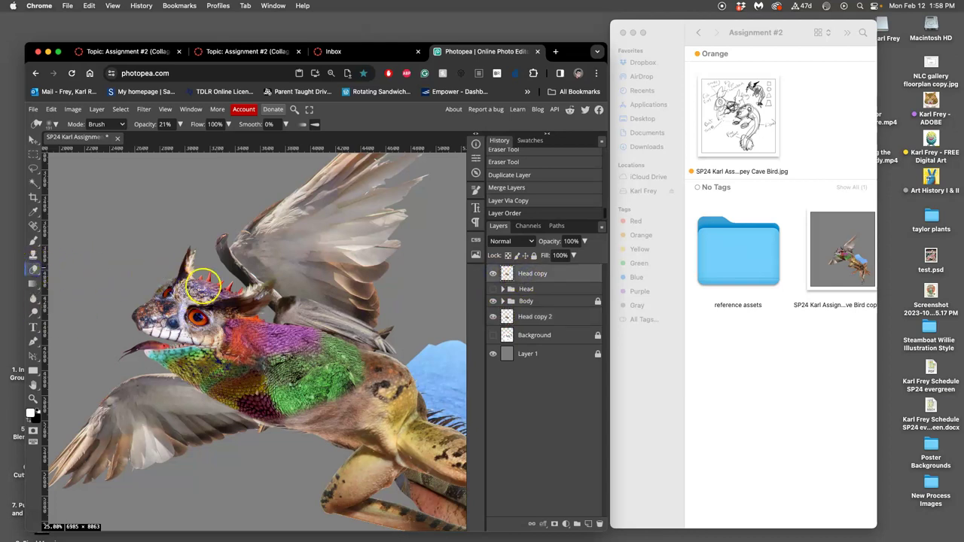
left_click(180, 124)
left_click(149, 139)
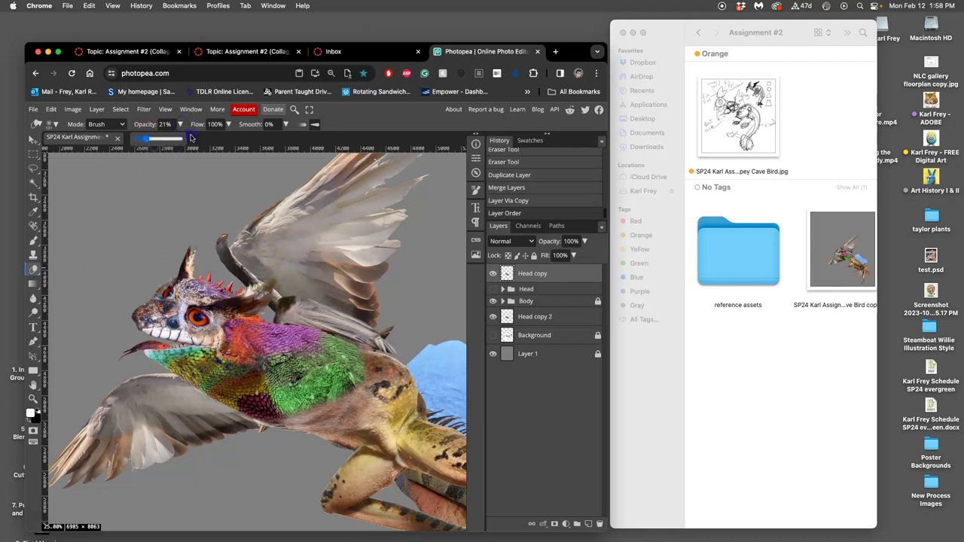
left_click(276, 254)
left_click(261, 277)
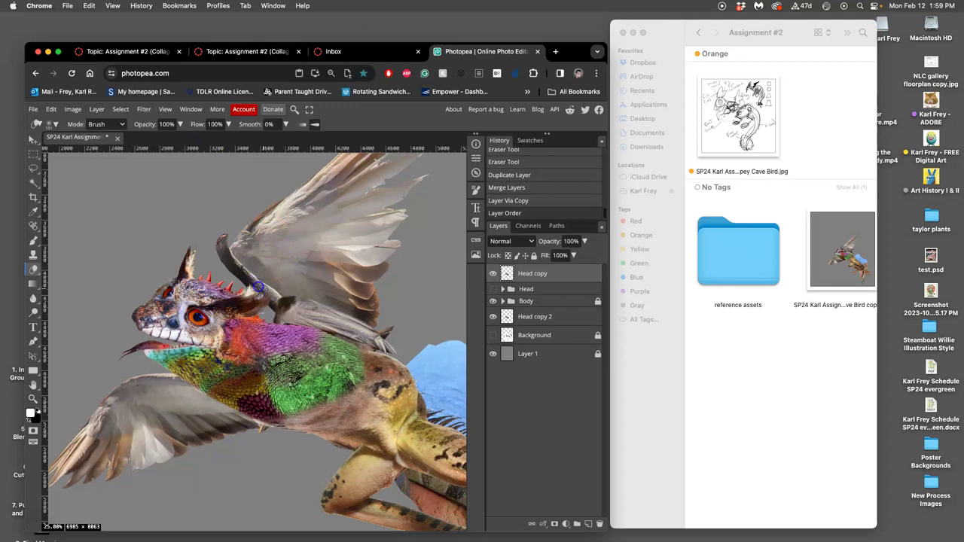
left_click(260, 286)
left_click(269, 291)
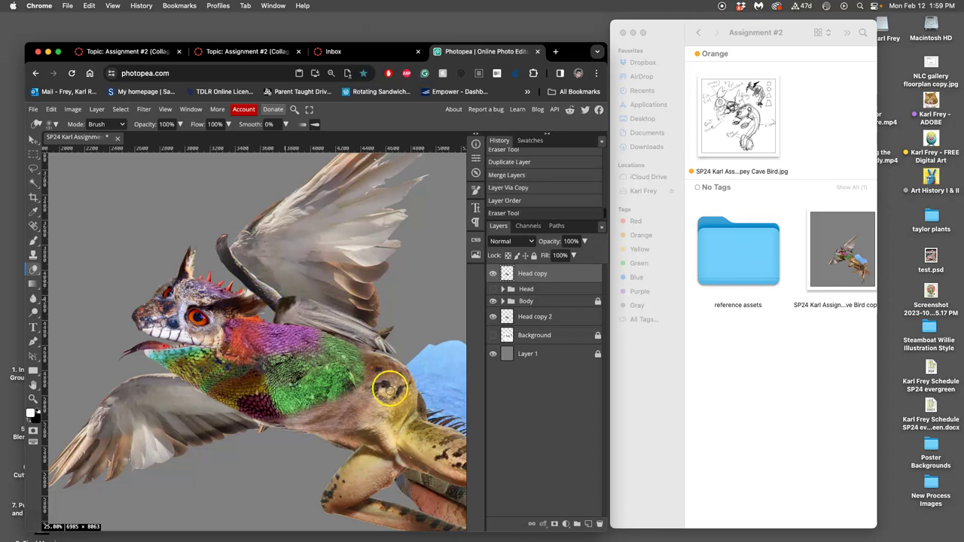
Step: Erase the rear edge of the green scales and the purple scales covering the wing, enlarging the eraser to 333 px
left_click(352, 374)
mouse_move(352, 374)
left_mouse_down()
mouse_move(306, 352)
mouse_move(347, 358)
mouse_move(322, 360)
mouse_move(318, 350)
mouse_move(393, 337)
mouse_move(492, 295)
mouse_move(361, 387)
left_mouse_up()
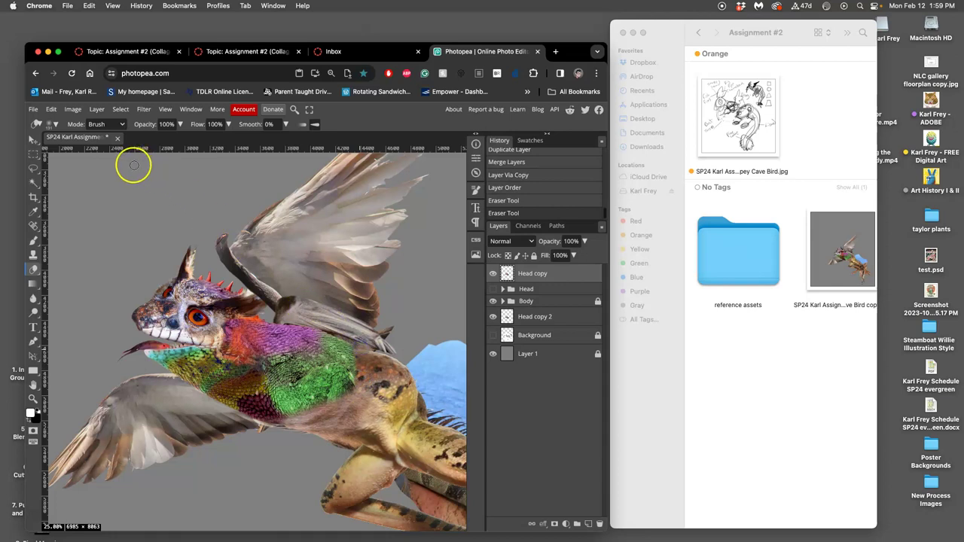
left_click(55, 123)
mouse_move(130, 152)
left_mouse_down()
mouse_move(152, 151)
mouse_move(140, 152)
left_mouse_up()
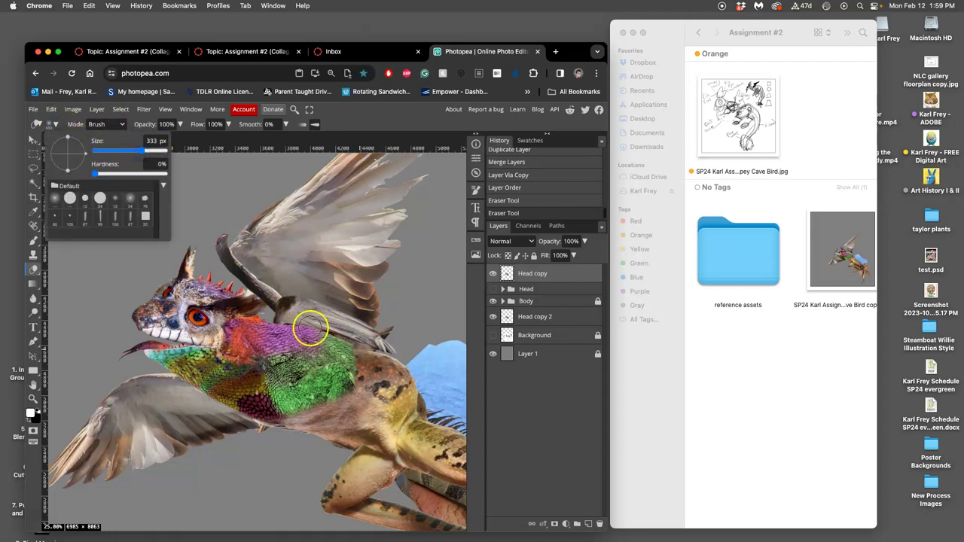
left_click(307, 328)
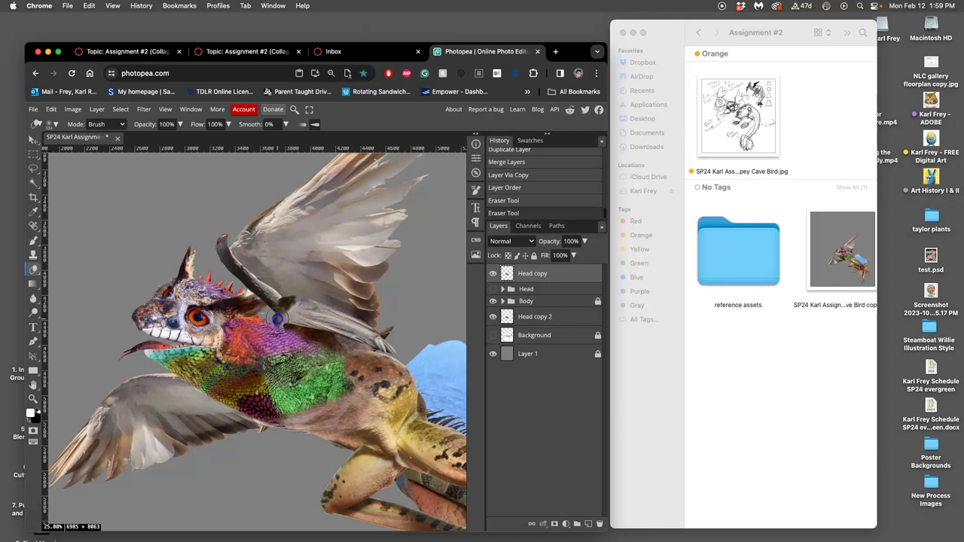
left_click_drag(311, 334, 337, 358)
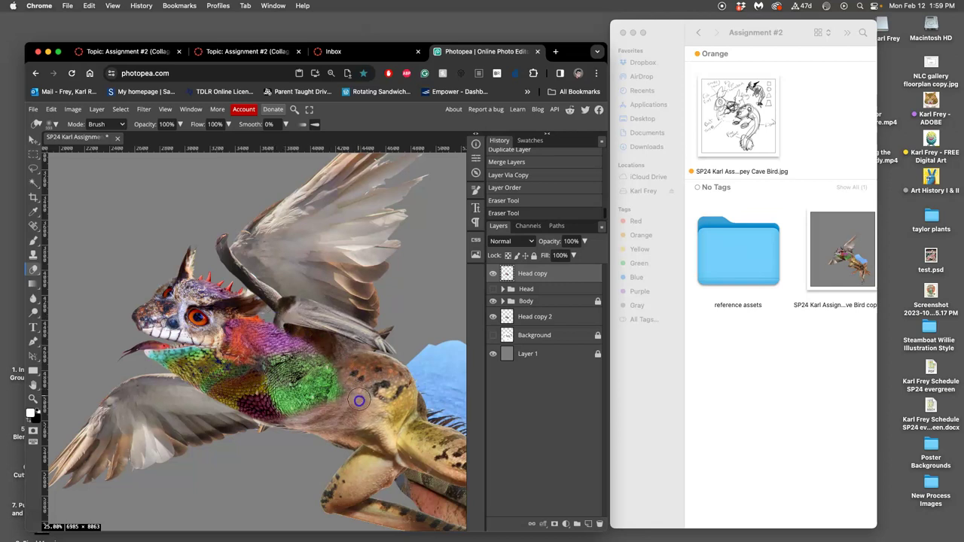
left_click_drag(322, 432, 284, 439)
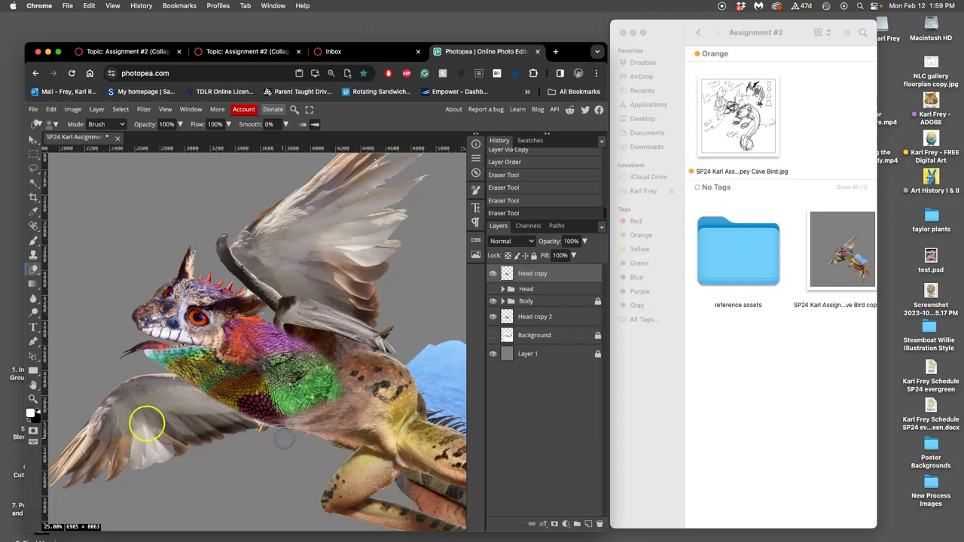
Step: Set the eraser opacity to 25%, fade the rear neck scales into the shoulder, and compare the blend with Head copy hidden
left_click(180, 123)
left_click_drag(181, 139, 154, 140)
mouse_move(332, 346)
left_mouse_down()
mouse_move(298, 338)
mouse_move(308, 343)
left_mouse_up()
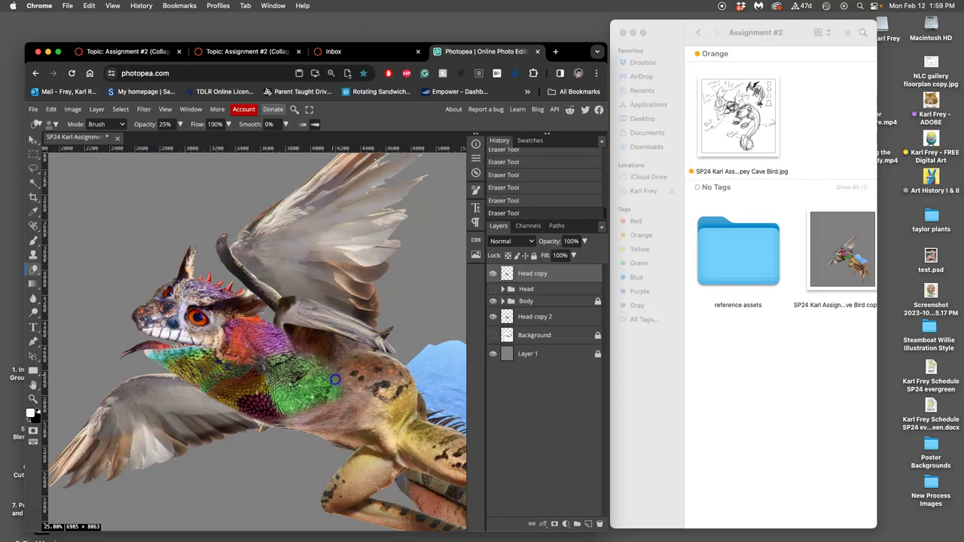
left_click_drag(339, 388, 305, 402)
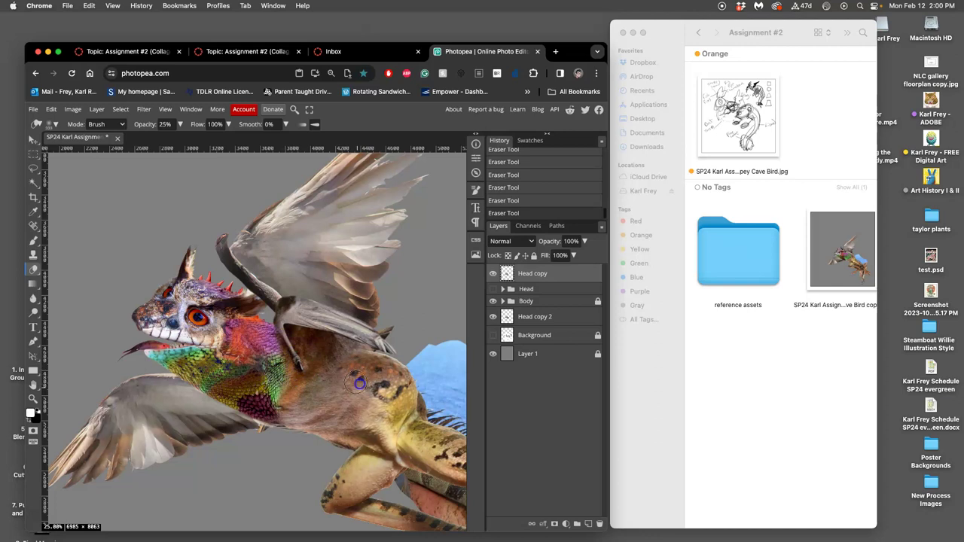
left_click(493, 273)
left_click(494, 274)
left_click(493, 273)
left_click(493, 273)
Step: Touch up the lower rear edge of the neck with light eraser strokes, checking the blend by toggling Head copy
left_click(271, 415)
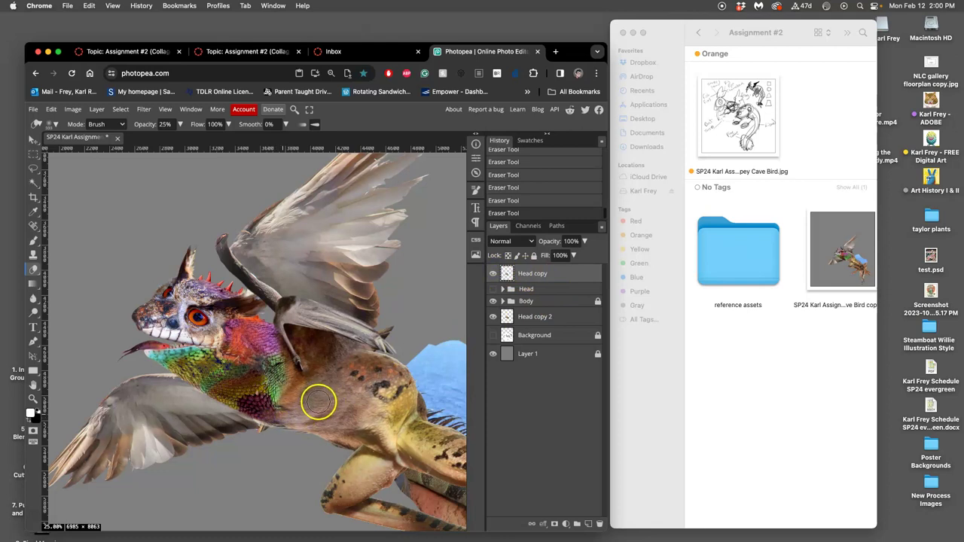
key("super+z")
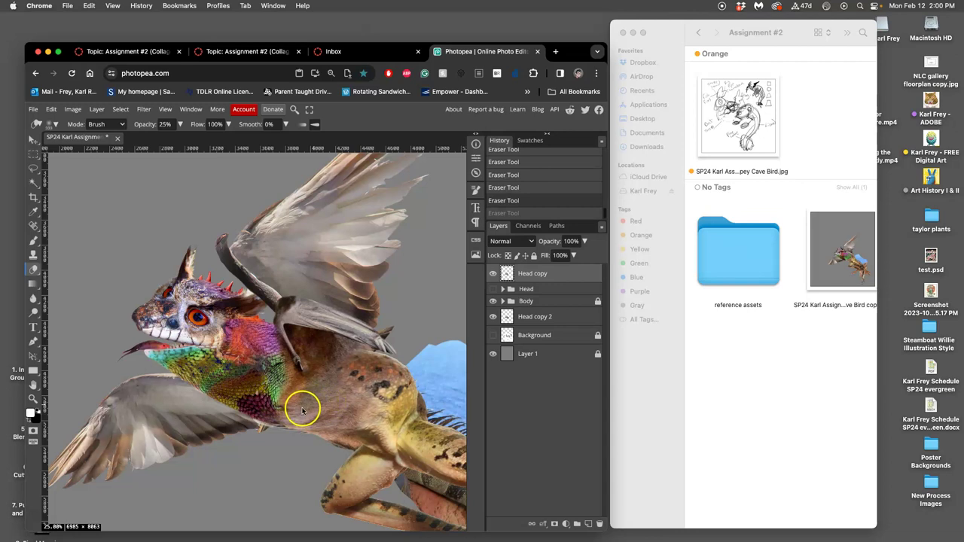
key("super+minus")
key("super+plus")
key("super+plus")
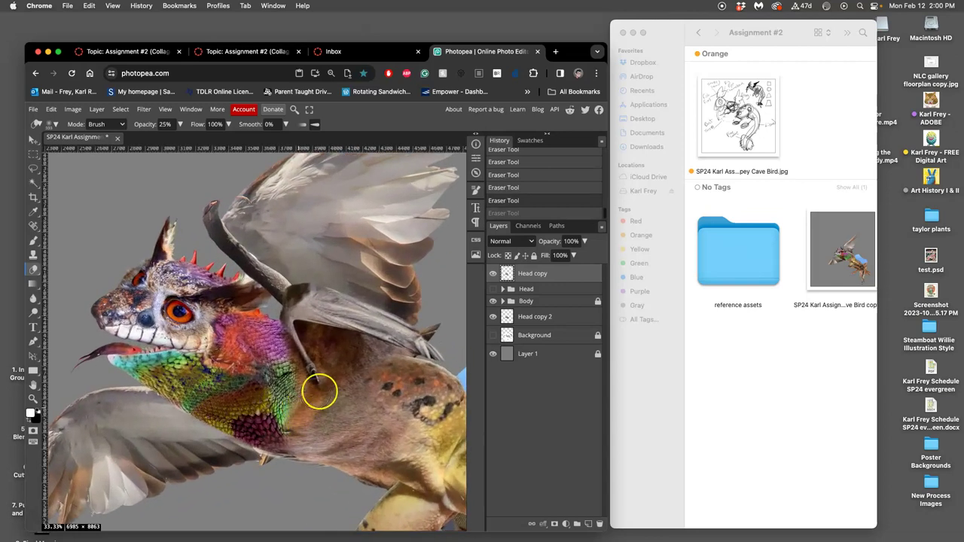
left_click(493, 274)
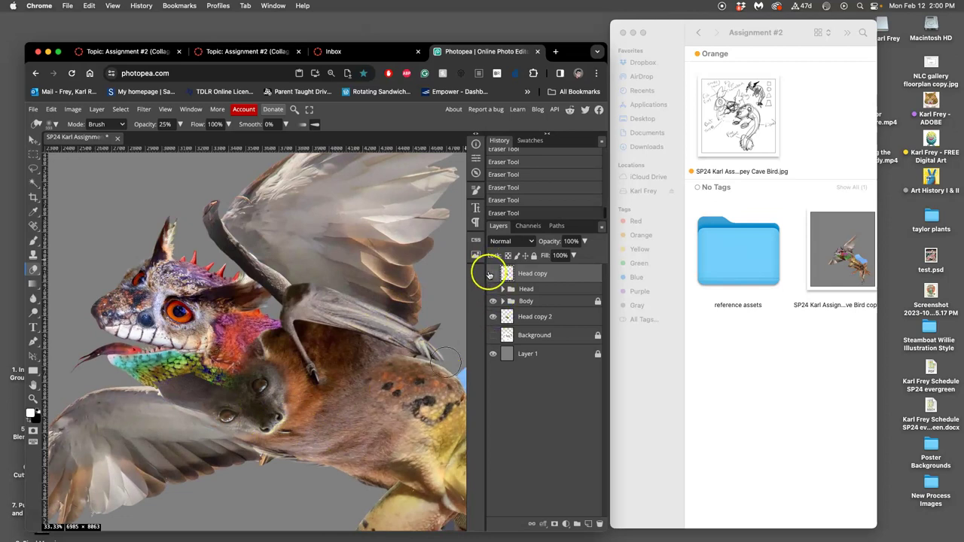
left_click(493, 274)
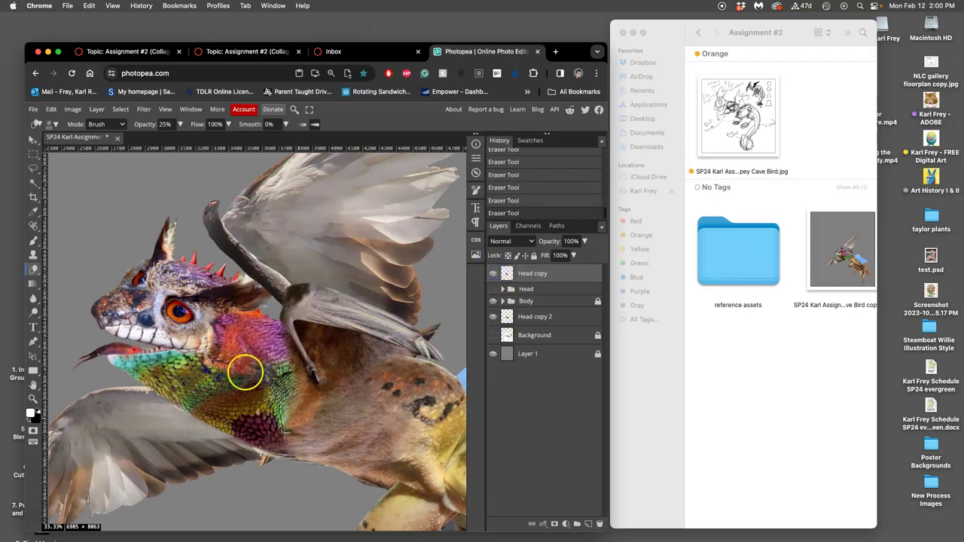
left_click_drag(303, 421, 347, 373)
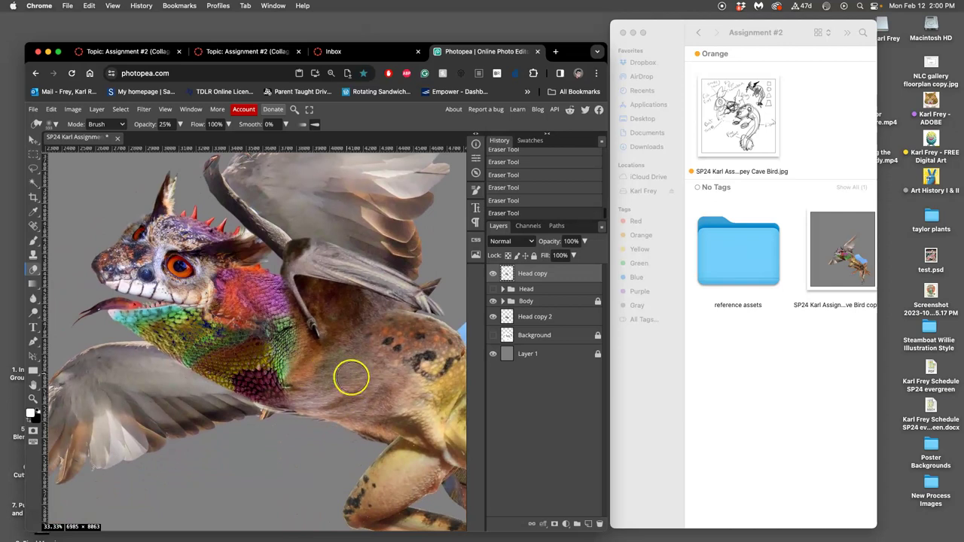
Step: Lasso the area around the bent hind leg between the thigh and foot with a 3 px feather, and target the Body group
key("super+minus")
key("super+minus")
left_click_drag(378, 329, 308, 309)
left_click_drag(332, 362, 362, 329)
left_click_drag(368, 247, 302, 238)
left_click_drag(371, 309, 204, 210)
key("super+plus")
key("super+plus")
key("super+plus")
scroll(281, 233, "down", 3)
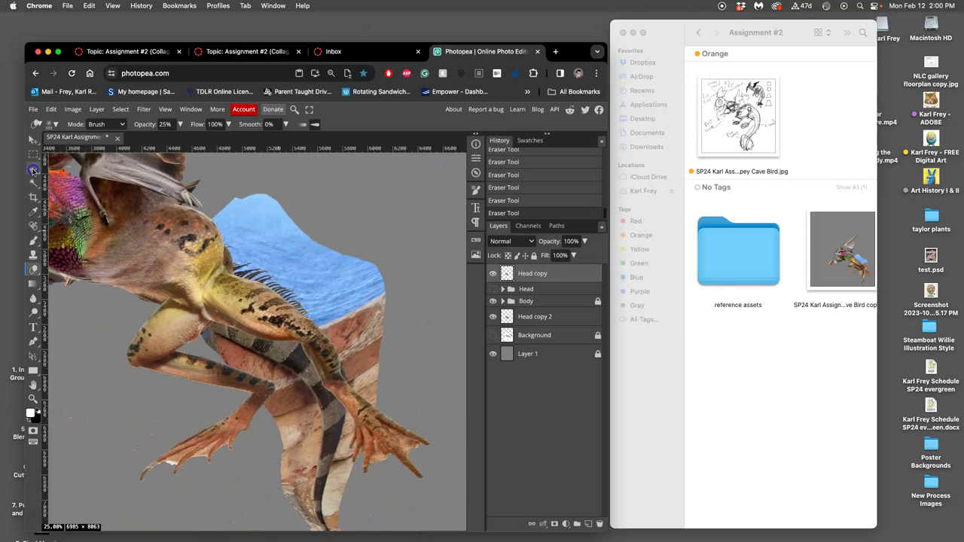
left_click(32, 171)
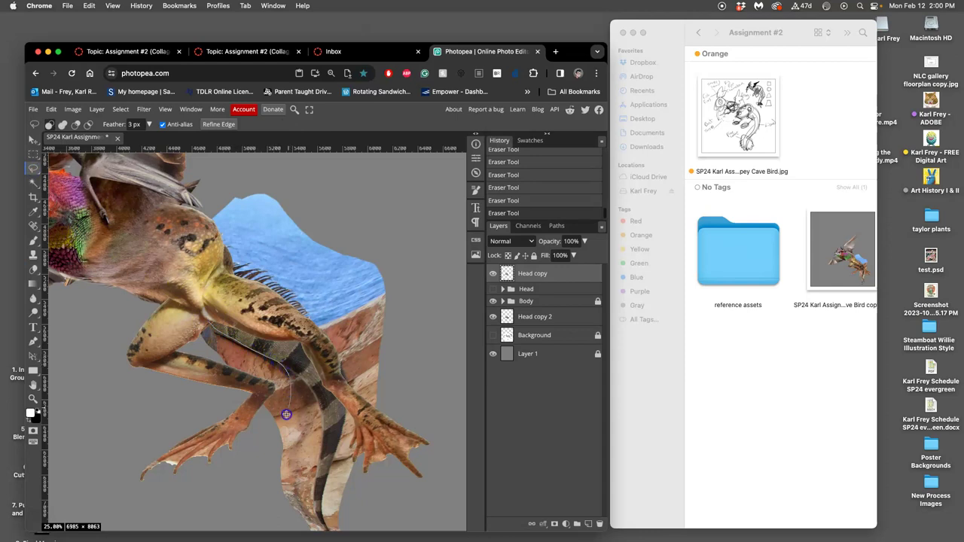
left_click_drag(168, 318, 168, 313)
left_click(520, 302)
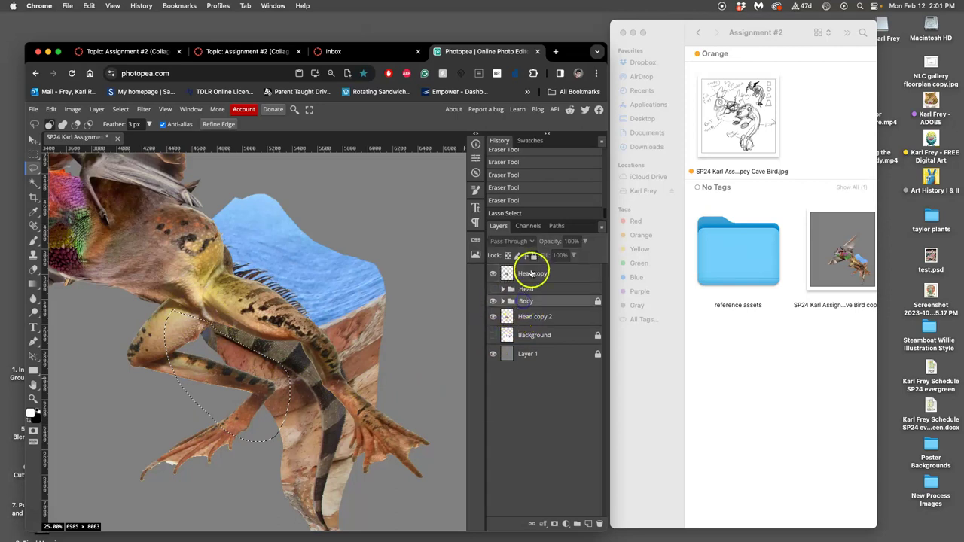
Step: Unlock and expand the Body group, check which part Layer 10 holds by toggling its visibility, and make it the active layer
left_click(534, 255)
left_click(504, 302)
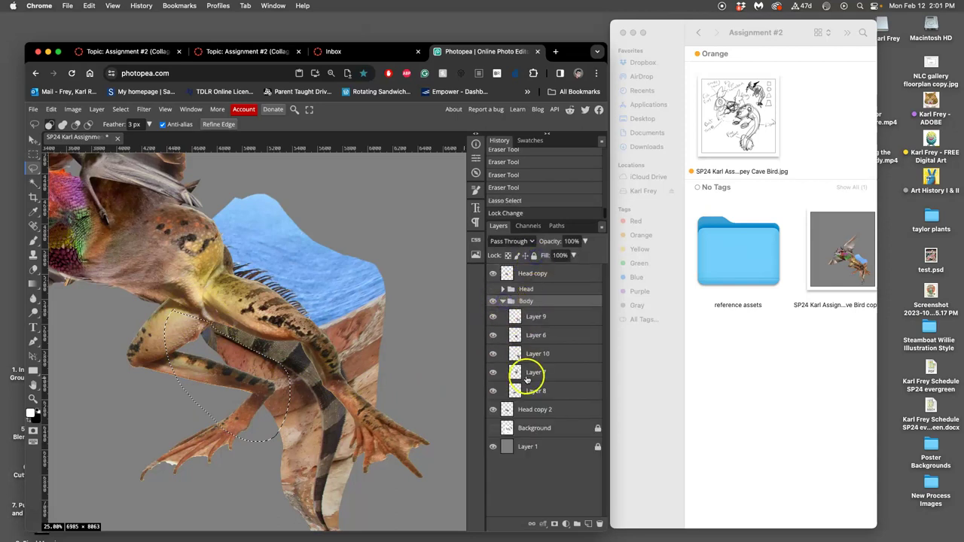
left_click(493, 353)
left_click(493, 354)
left_click(538, 353)
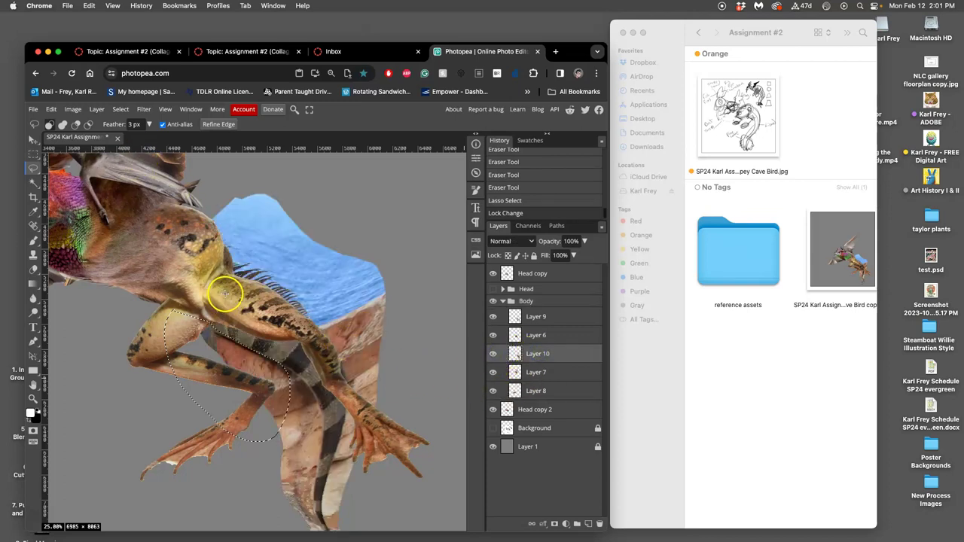
Step: Clear the selected rock background from Layer 10 between the bent hind leg and the striped tail, and remove the selection
scroll(225, 302, "up", 4)
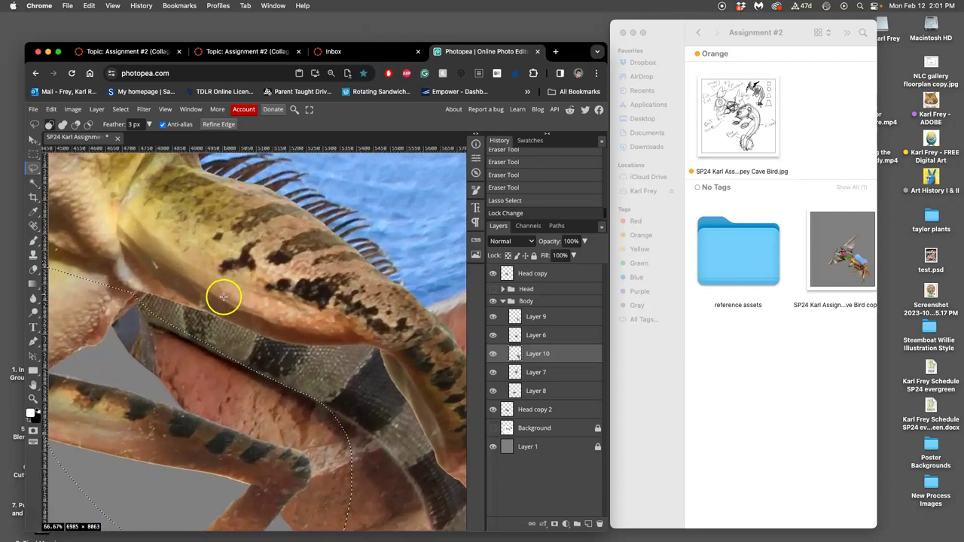
key("Delete")
key("Delete")
key("Delete")
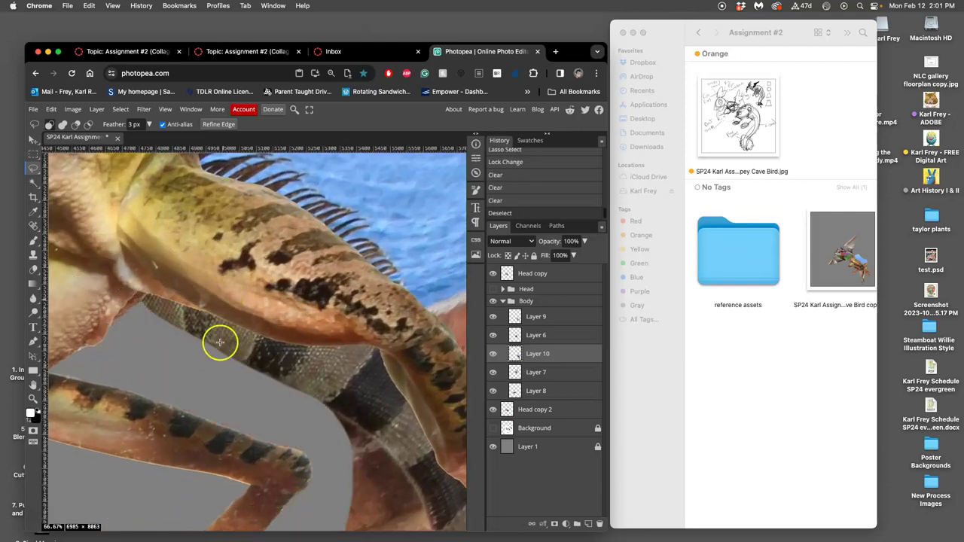
key("ctrl+d")
Step: Lasso the rock background along the inner edge of the tail below the bent leg, clear it from Layer 10, and deselect
left_click_drag(336, 394, 225, 282)
key("super+minus")
key("super+minus")
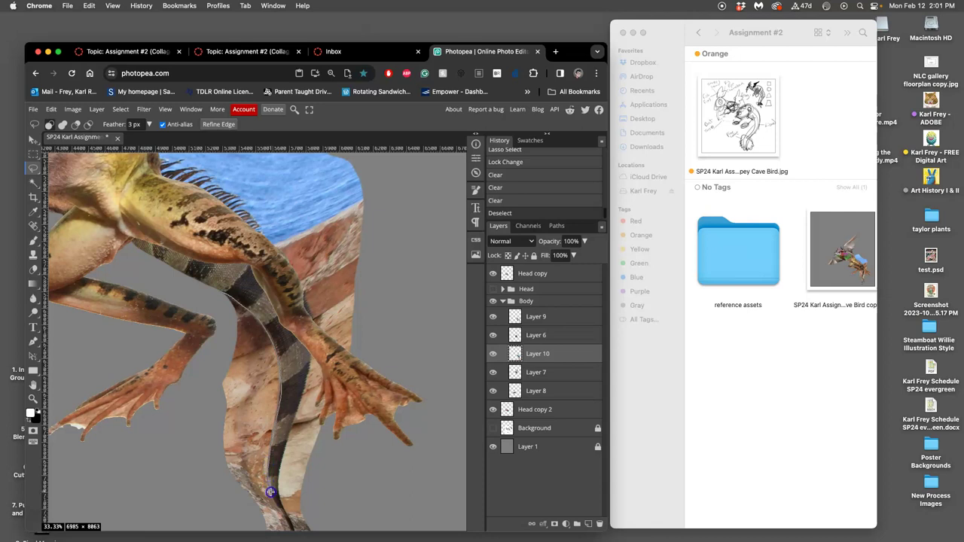
mouse_move(252, 534)
left_mouse_down()
mouse_move(201, 498)
mouse_move(156, 381)
mouse_move(171, 312)
left_mouse_up()
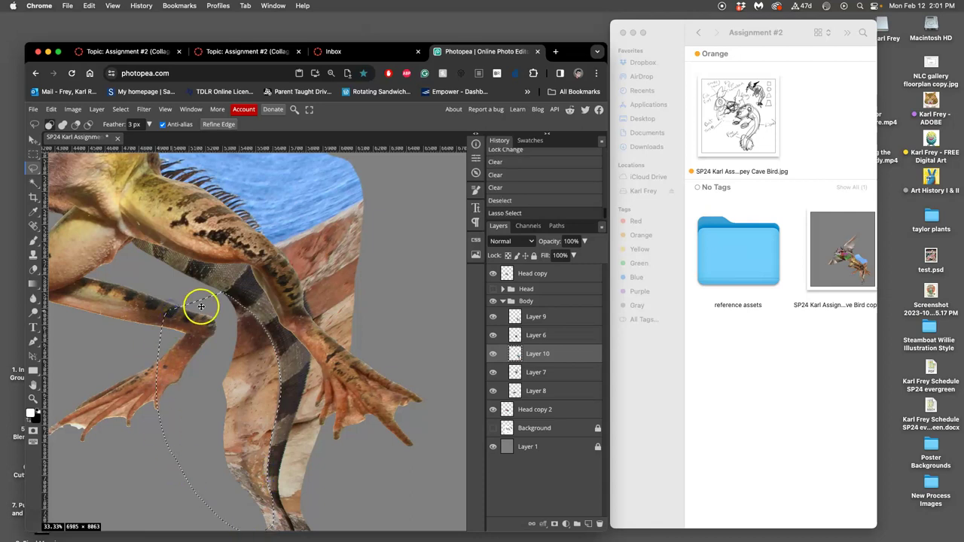
key("Delete")
scroll(226, 309, "down", 5)
scroll(226, 309, "right", 2)
left_click_drag(236, 328, 204, 278)
key("super+plus")
key("super+plus")
left_click_drag(219, 395, 229, 328)
left_click(138, 325)
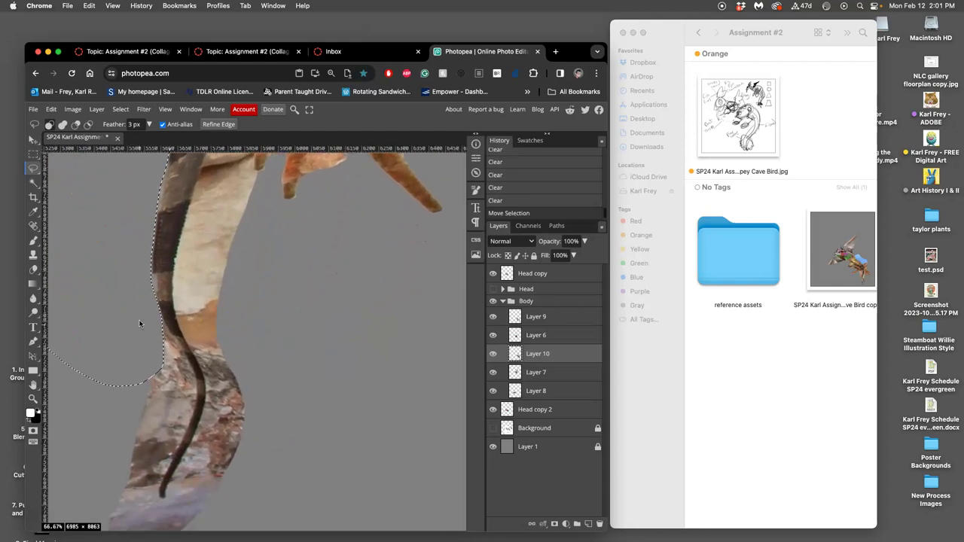
left_click(141, 324)
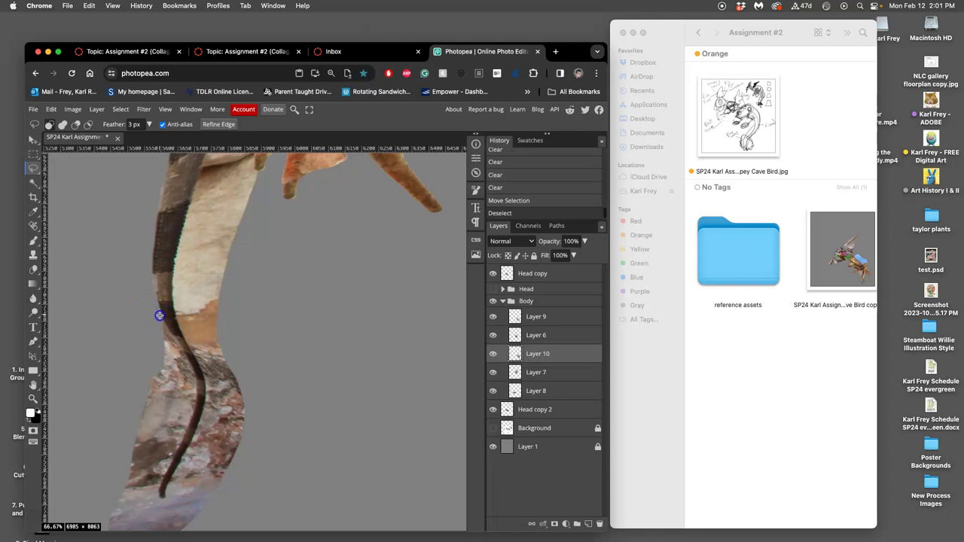
Step: Try to clear the rock on the outer side of the lower tail with a lasso selection, and undo the clear and selection
left_click_drag(190, 428, 189, 428)
left_click(189, 428)
left_click(199, 358)
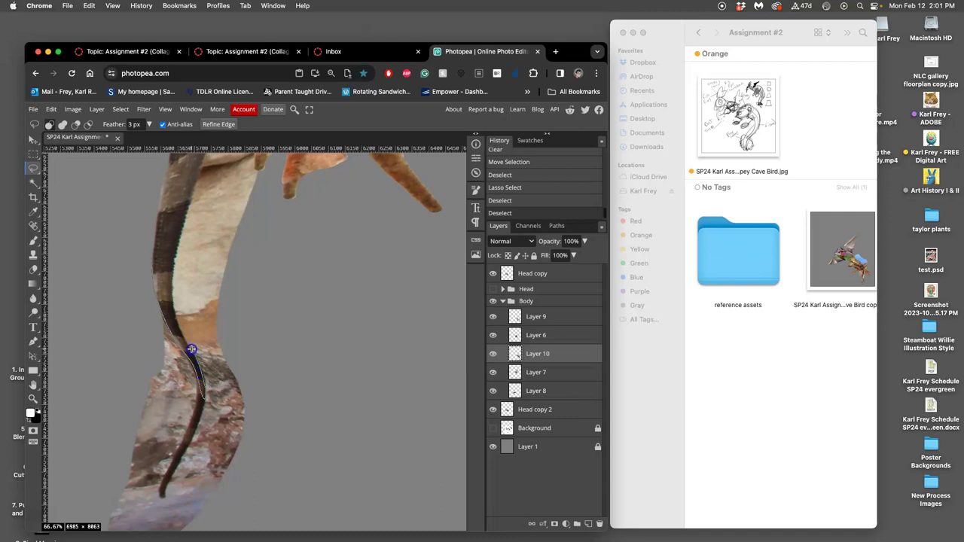
mouse_move(184, 338)
left_mouse_down()
mouse_move(244, 249)
mouse_move(351, 415)
mouse_move(252, 539)
left_mouse_up()
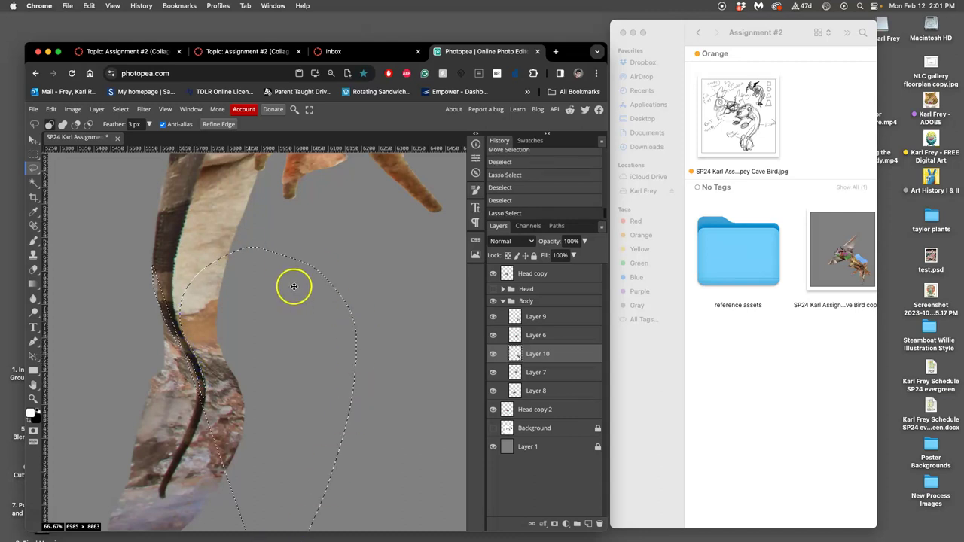
key("Delete")
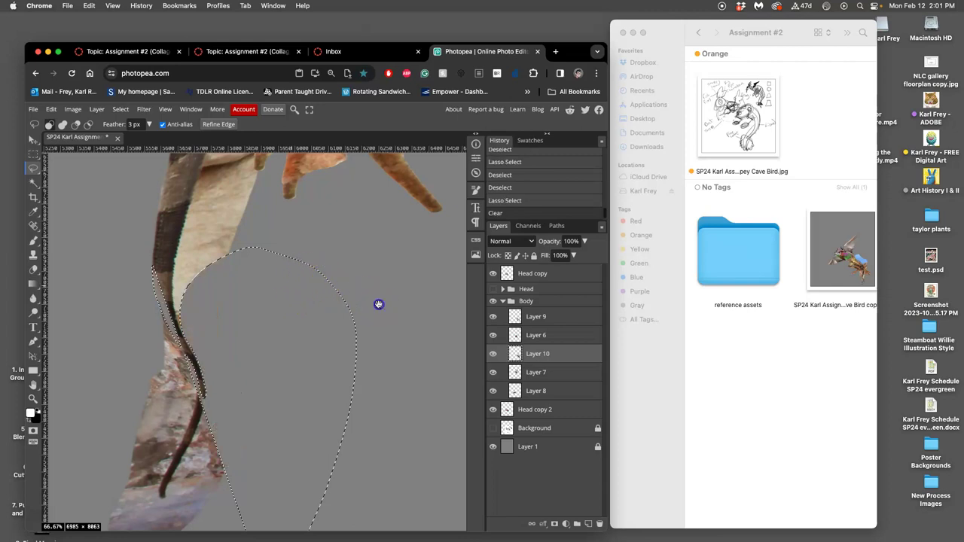
left_click_drag(379, 304, 391, 250)
key("super+z")
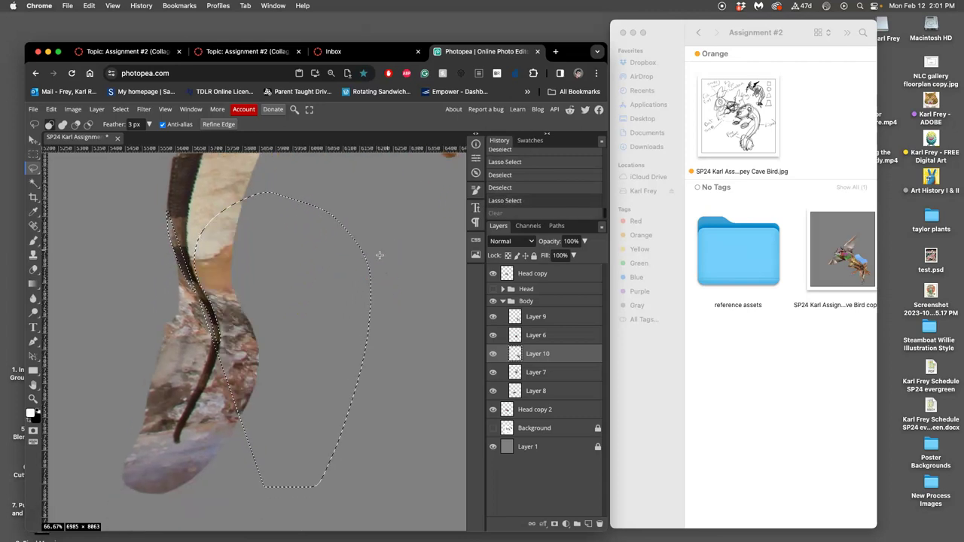
key("super+z")
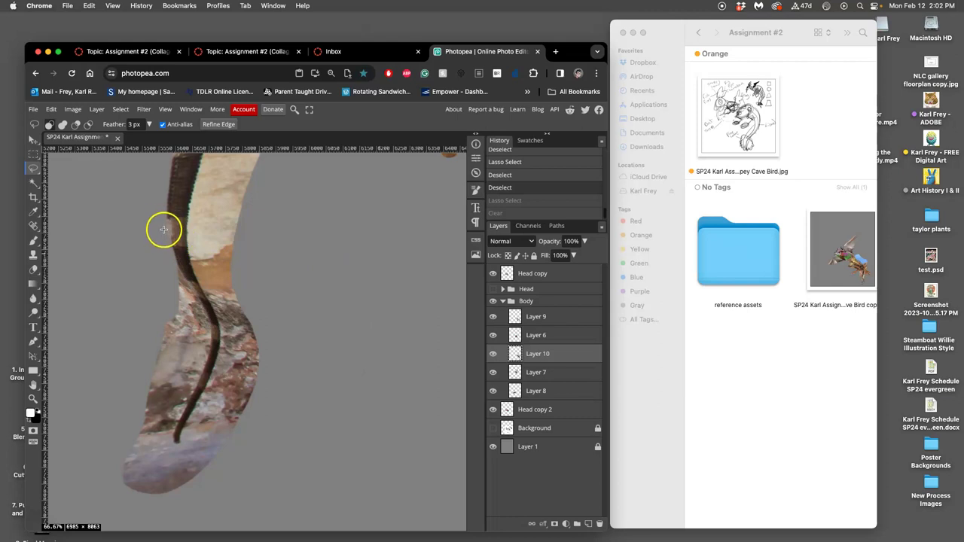
Step: Lasso the rock surrounding the tapered end of the tail on both sides, clear it along with the thin tip, and deselect
left_click(191, 293)
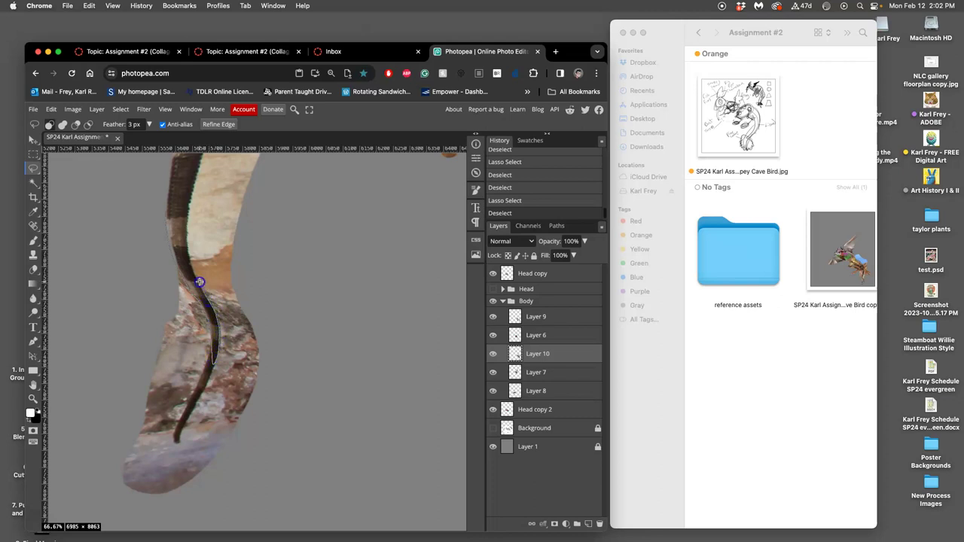
mouse_move(259, 229)
left_mouse_down()
mouse_move(295, 433)
mouse_move(219, 503)
mouse_move(114, 513)
mouse_move(101, 295)
left_mouse_up()
left_click_drag(135, 241, 140, 230)
key("BackSpace")
key("BackSpace")
key("BackSpace")
key("BackSpace")
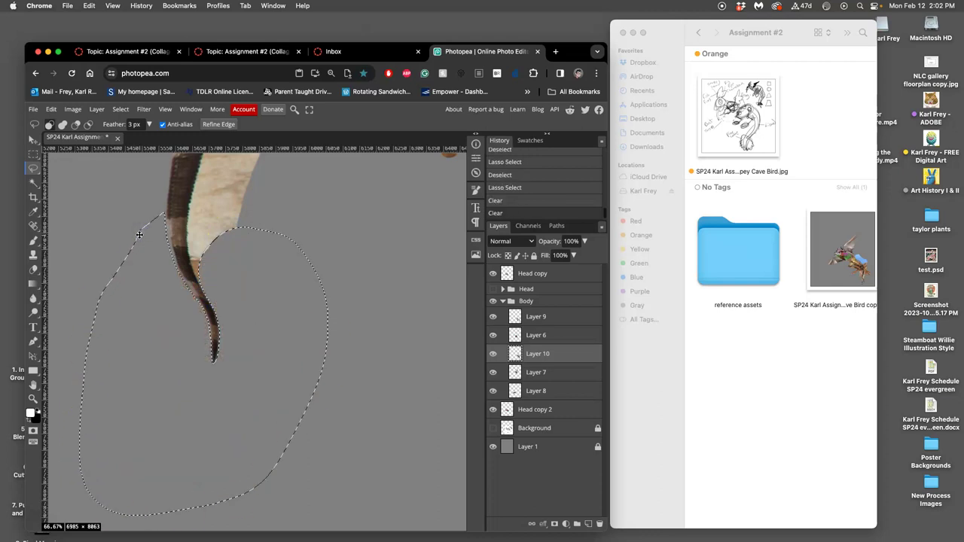
left_click(269, 216)
left_click_drag(269, 216, 256, 384)
mouse_move(233, 200)
left_mouse_down()
mouse_move(228, 174)
mouse_move(230, 204)
left_mouse_up()
key("super+d")
Step: Adjust the Sharpen tool's brush and, at 50% strength, sharpen the striped tail along its border with the remaining rock
key("super+plus")
key("super+plus")
left_click_drag(140, 256, 336, 333)
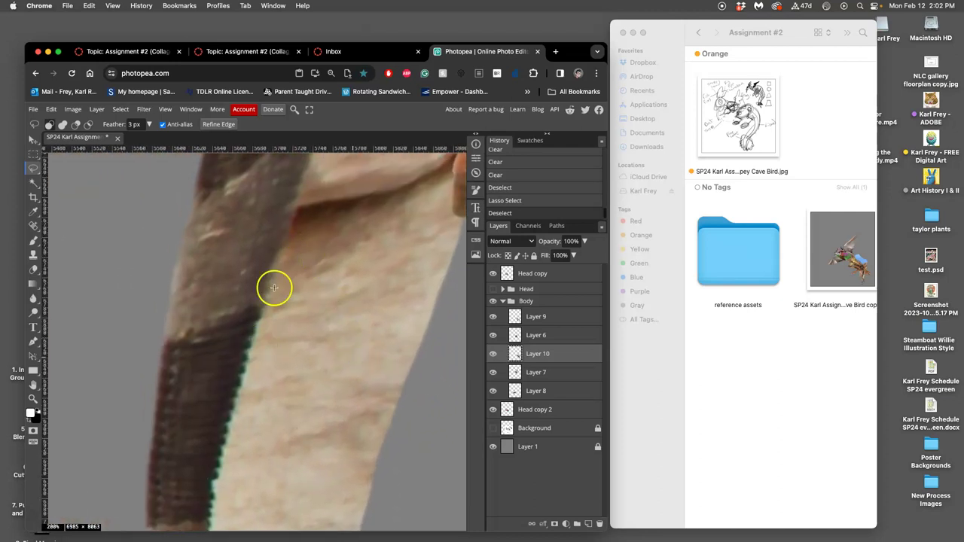
scroll(275, 290, "down", 4)
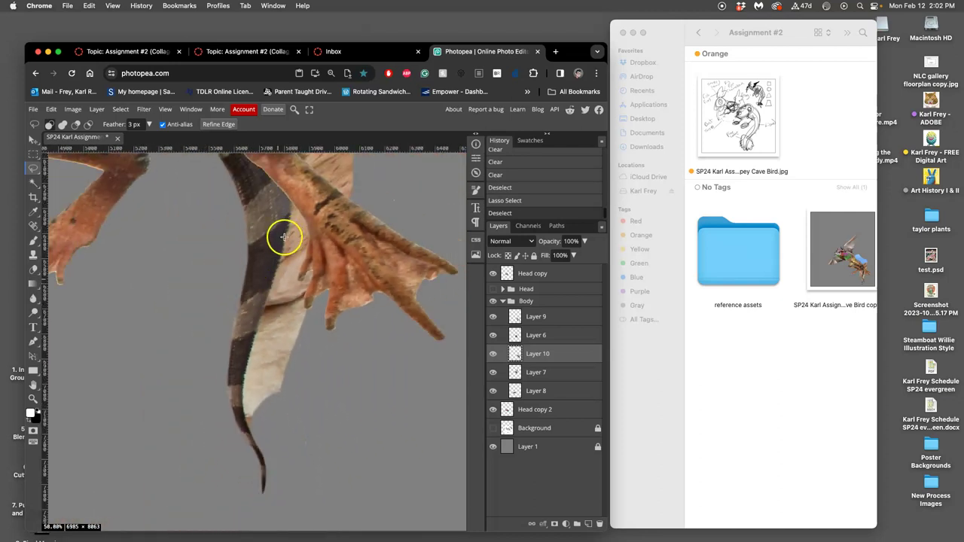
scroll(286, 235, "up", 5)
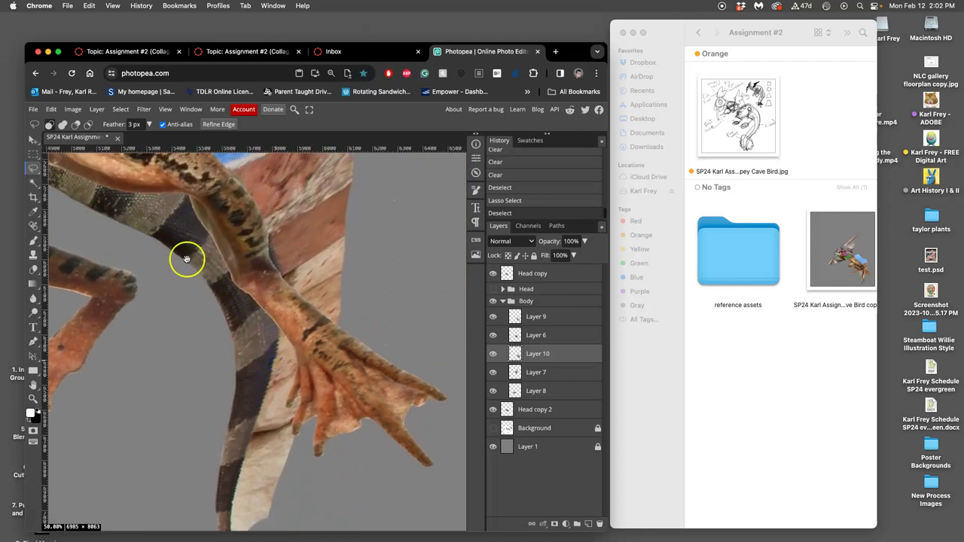
scroll(216, 290, "down", 2)
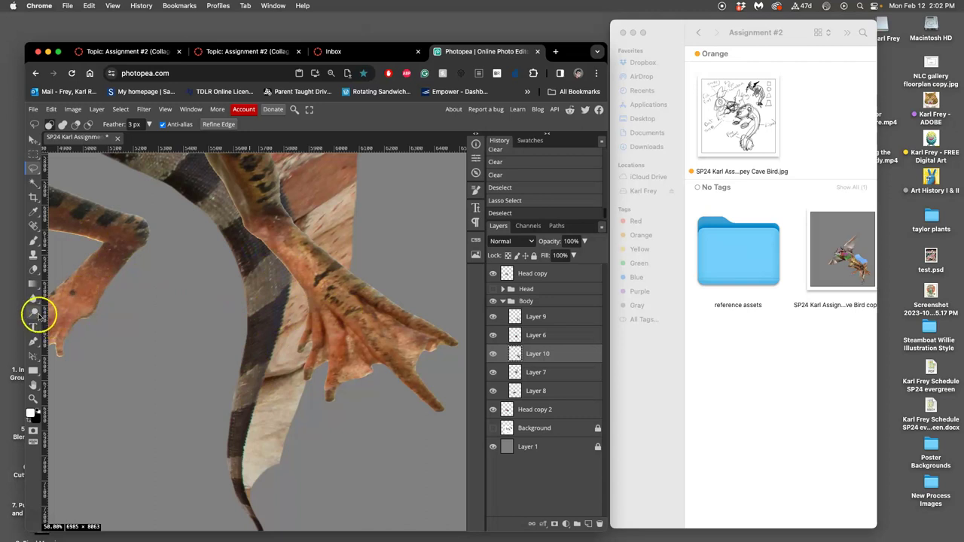
left_click(33, 300)
left_click(69, 312)
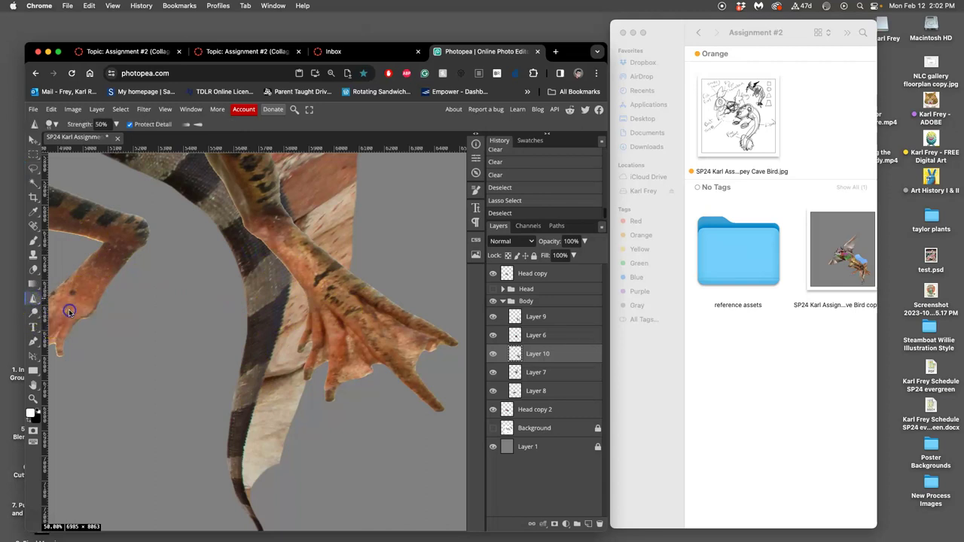
left_click(198, 125)
left_click(55, 125)
mouse_move(100, 174)
left_mouse_down()
mouse_move(81, 172)
mouse_move(123, 147)
mouse_move(144, 151)
left_mouse_up()
left_click(283, 314)
mouse_move(280, 306)
left_mouse_down()
mouse_move(254, 420)
mouse_move(254, 469)
mouse_move(270, 511)
mouse_move(285, 191)
mouse_move(295, 221)
mouse_move(287, 193)
mouse_move(258, 493)
left_mouse_up()
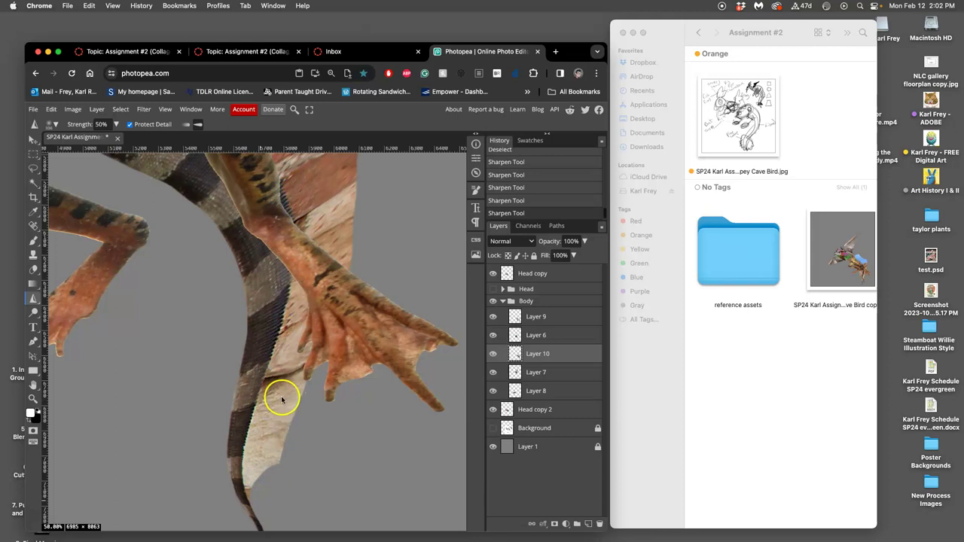
Step: Sharpen the border between the dark lower tail and the pale rock at close range
key("super+plus")
key("super+plus")
key("super+plus")
left_click_drag(339, 347, 295, 192)
mouse_move(276, 291)
left_mouse_down()
mouse_move(279, 279)
mouse_move(257, 364)
mouse_move(273, 265)
mouse_move(240, 434)
left_mouse_up()
mouse_move(273, 381)
left_mouse_down()
mouse_move(290, 249)
mouse_move(263, 369)
mouse_move(273, 228)
left_mouse_up()
Step: Try sharpening the pale rock patch beside the lower tail, and undo the last two sharpen strokes
mouse_move(304, 306)
left_mouse_down()
mouse_move(311, 353)
mouse_move(299, 318)
mouse_move(311, 320)
mouse_move(305, 353)
mouse_move(312, 308)
mouse_move(319, 319)
mouse_move(316, 351)
mouse_move(303, 348)
mouse_move(307, 300)
mouse_move(331, 298)
mouse_move(331, 331)
mouse_move(336, 299)
mouse_move(344, 300)
mouse_move(394, 405)
mouse_move(374, 339)
mouse_move(364, 344)
mouse_move(272, 299)
mouse_move(240, 340)
left_mouse_up()
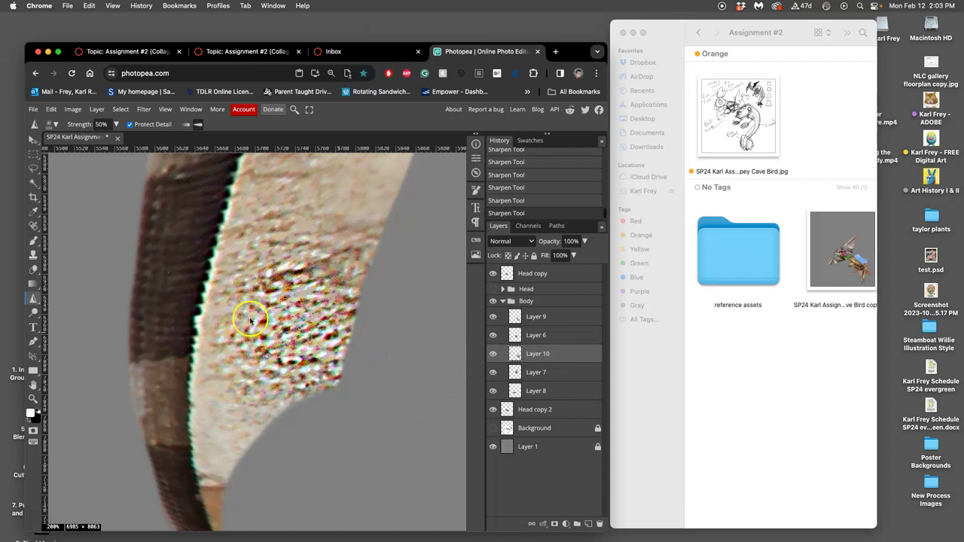
key("super+z")
key("super+z")
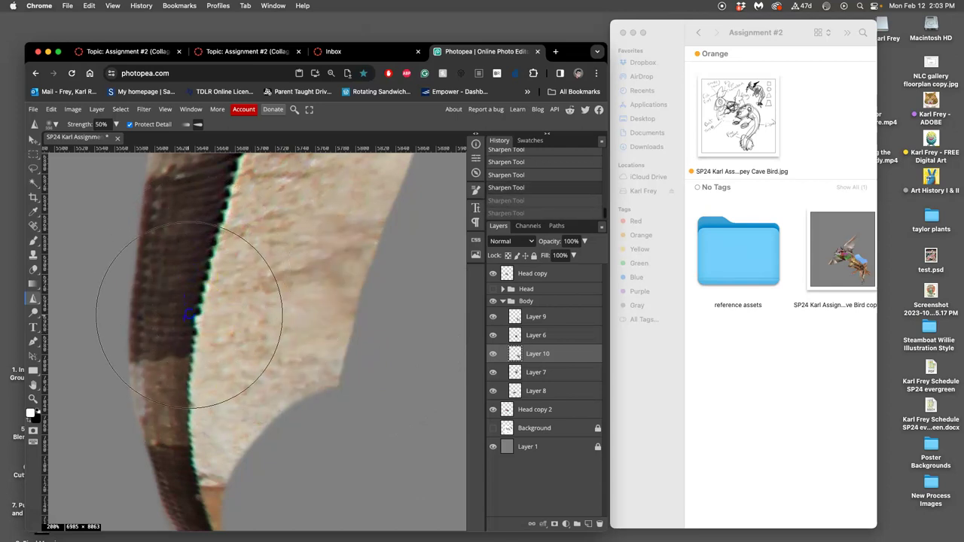
Step: Sharpen the tail's border with the rock from the dark lower stripe up to where the tail passes behind the frog leg
mouse_move(193, 297)
left_mouse_down()
mouse_move(185, 370)
mouse_move(214, 317)
left_mouse_up()
left_click_drag(223, 271, 213, 443)
scroll(240, 275, "up", 5)
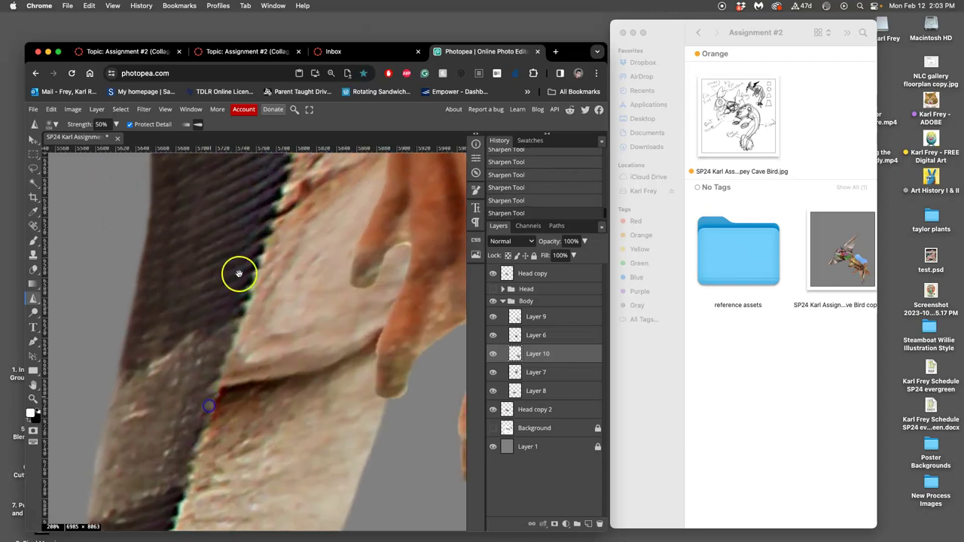
left_click_drag(260, 221, 232, 352)
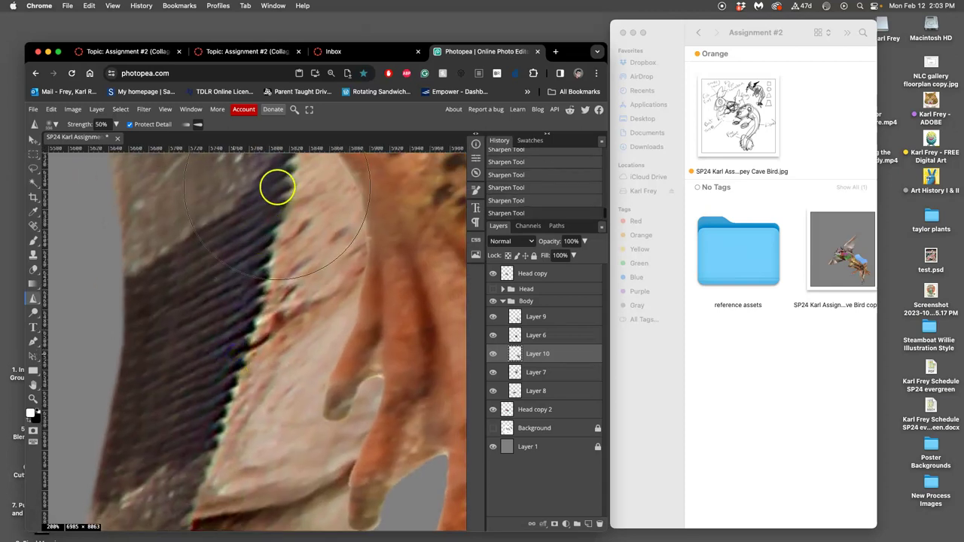
left_click_drag(278, 197, 256, 347)
left_click(265, 290)
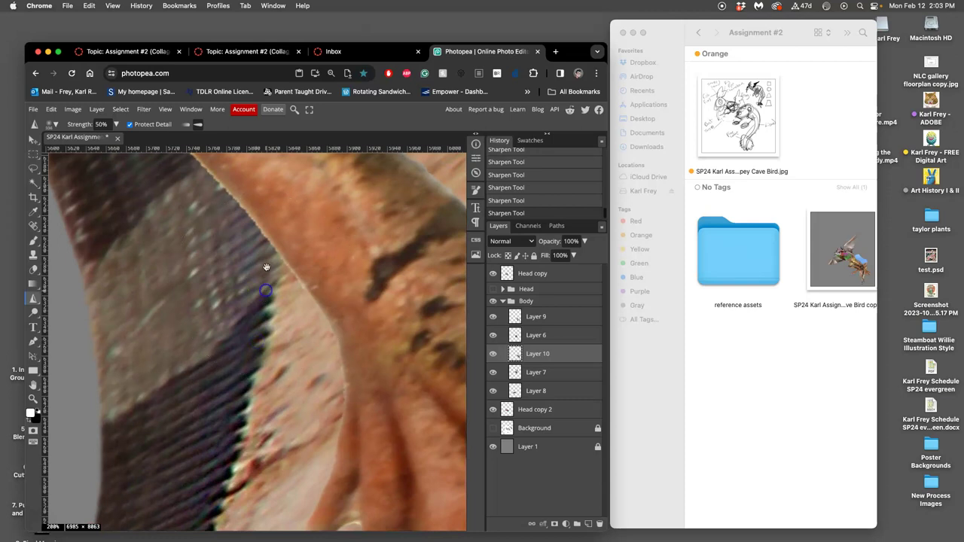
left_click_drag(270, 249, 259, 457)
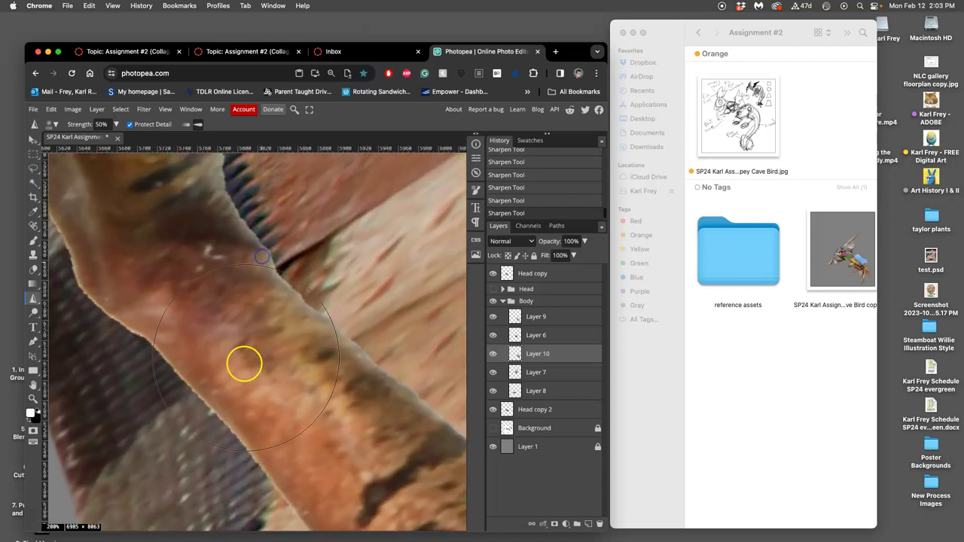
scroll(236, 402, "down", 6)
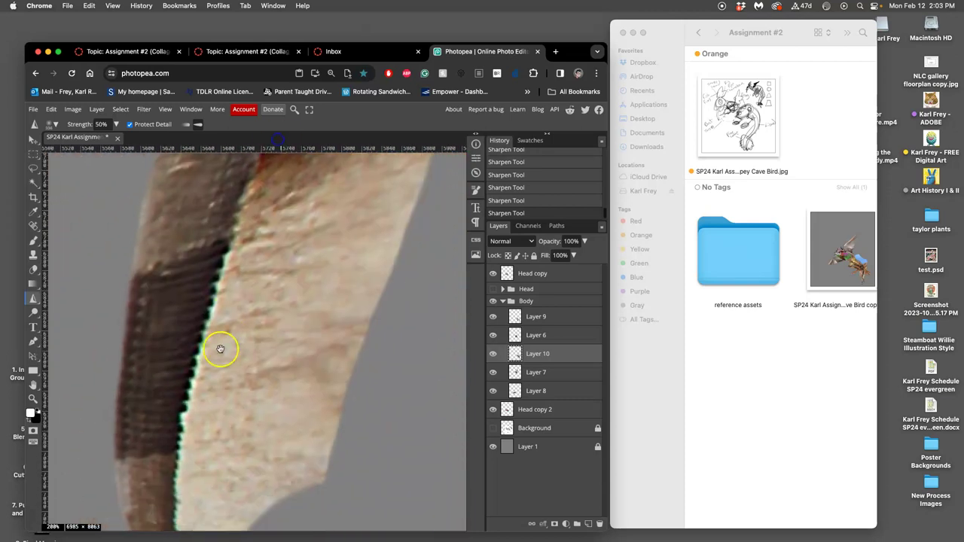
scroll(223, 345, "down", 2)
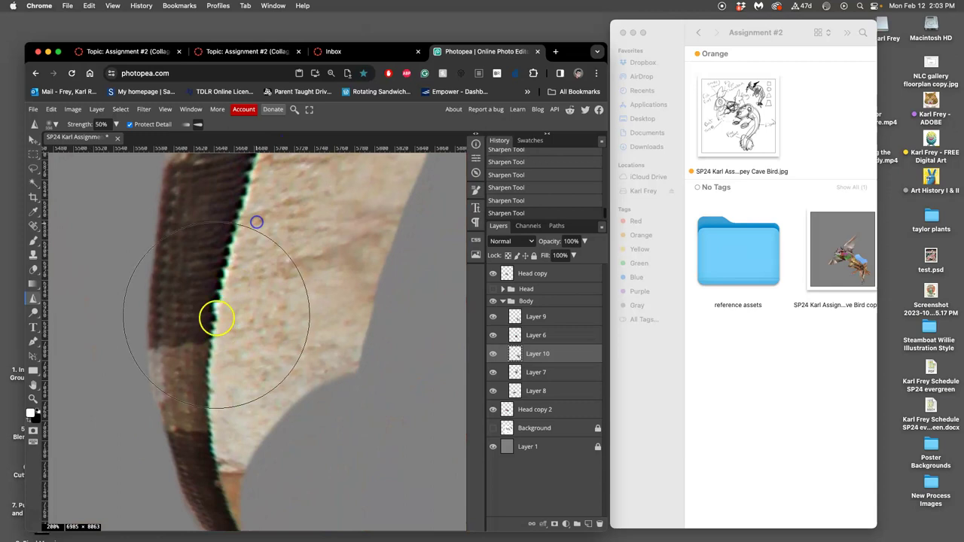
Step: Select the pale rock beside the lower tail with the Magic Wand at tolerance 18, turn off Contiguous, clear the selection, and deselect
left_click(33, 183)
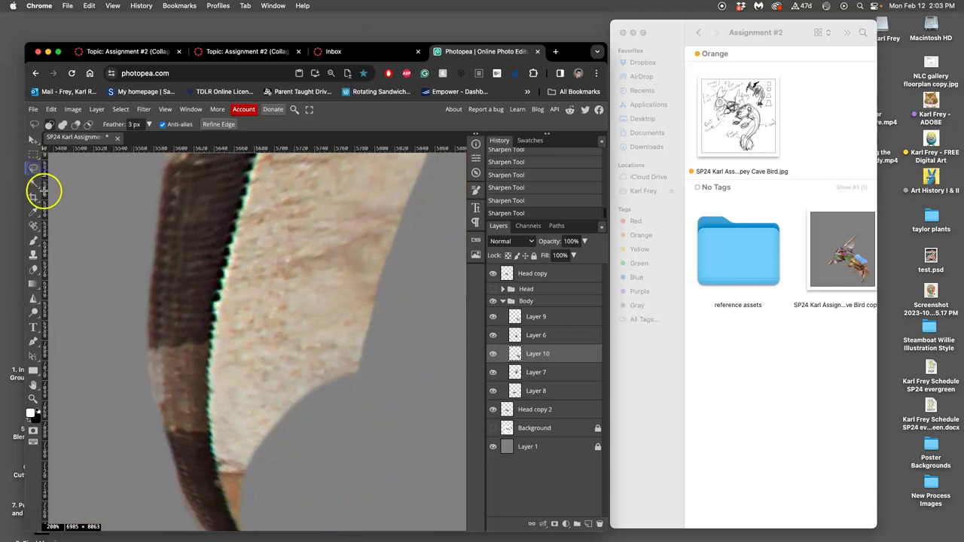
left_click(234, 315)
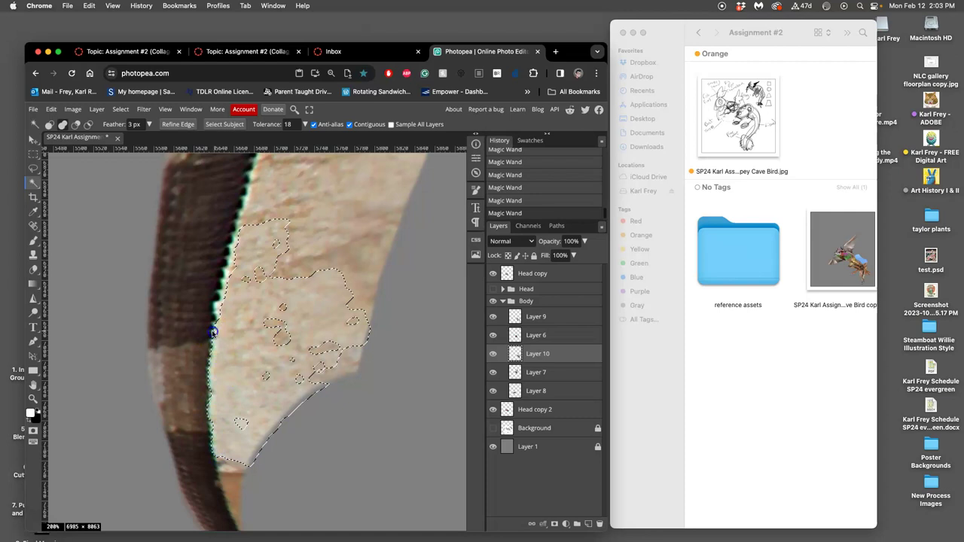
left_click(216, 307)
left_click(349, 124)
key("Delete")
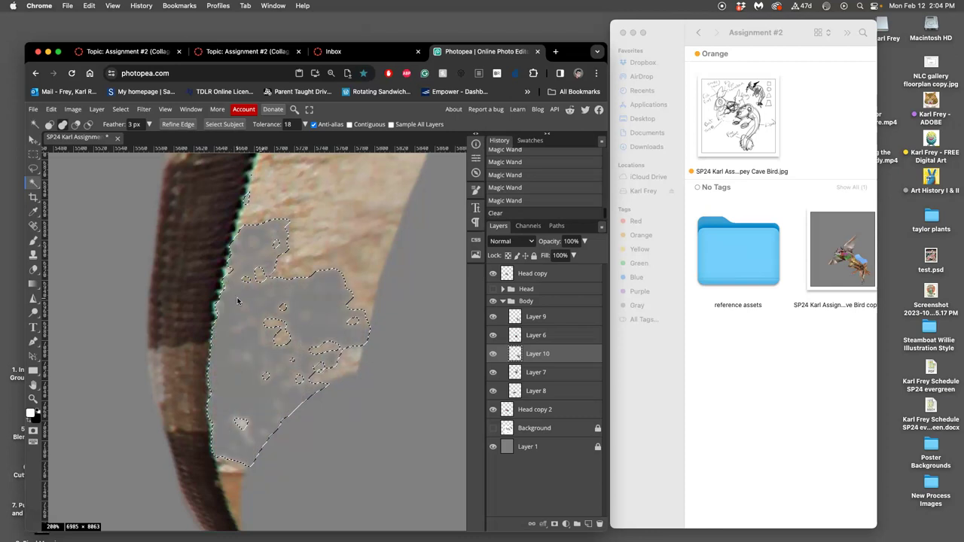
key("Delete")
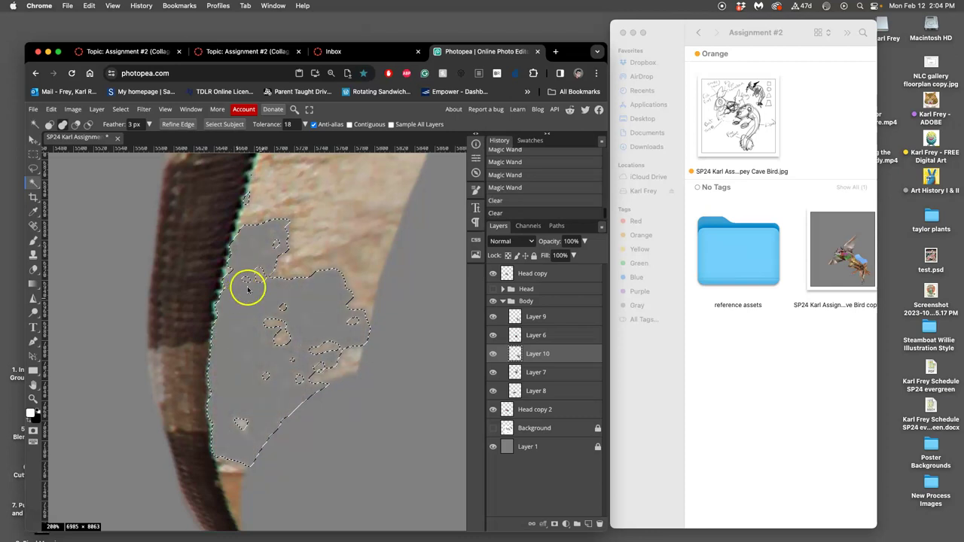
key("super+d")
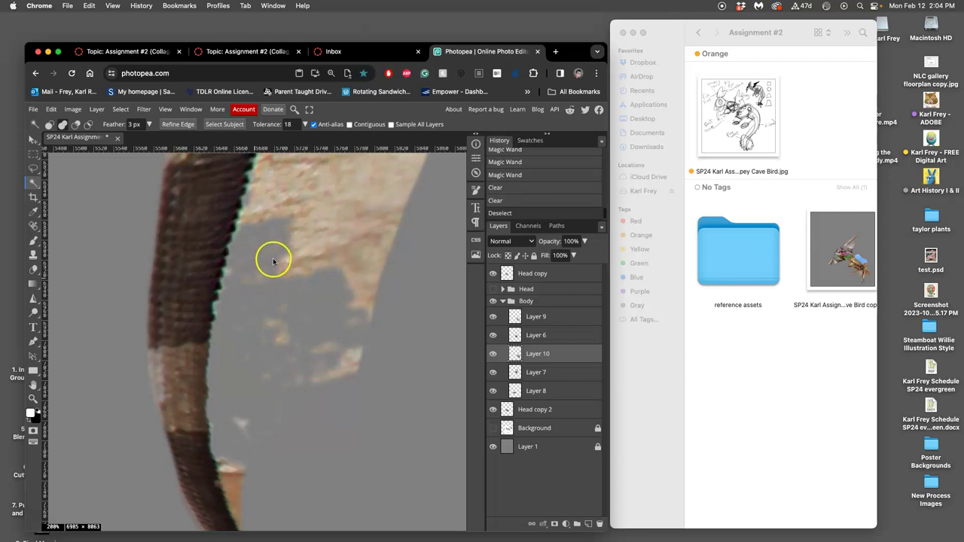
left_click_drag(272, 266, 273, 227)
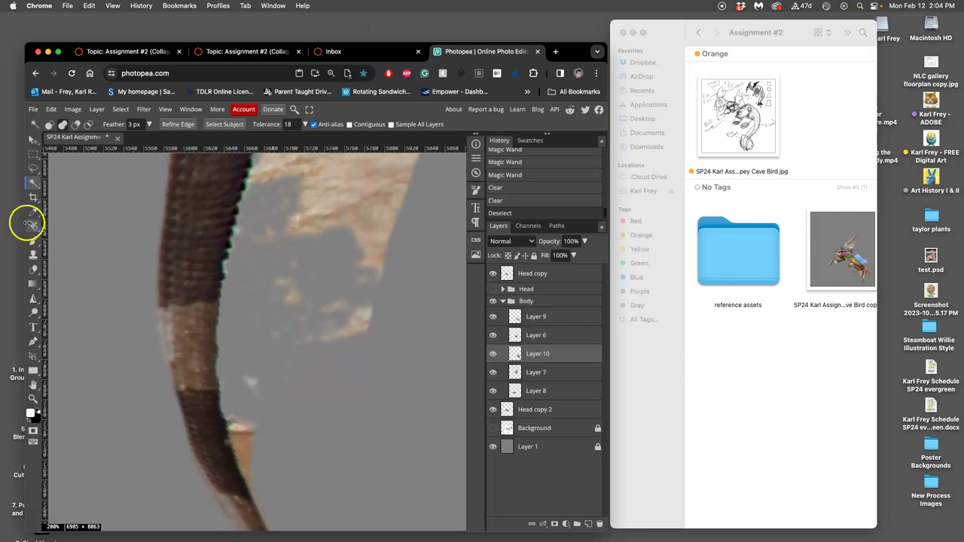
Step: Lasso the leftover pale rock patches beside the dark tail stripe, clear them, and deselect
left_click(33, 169)
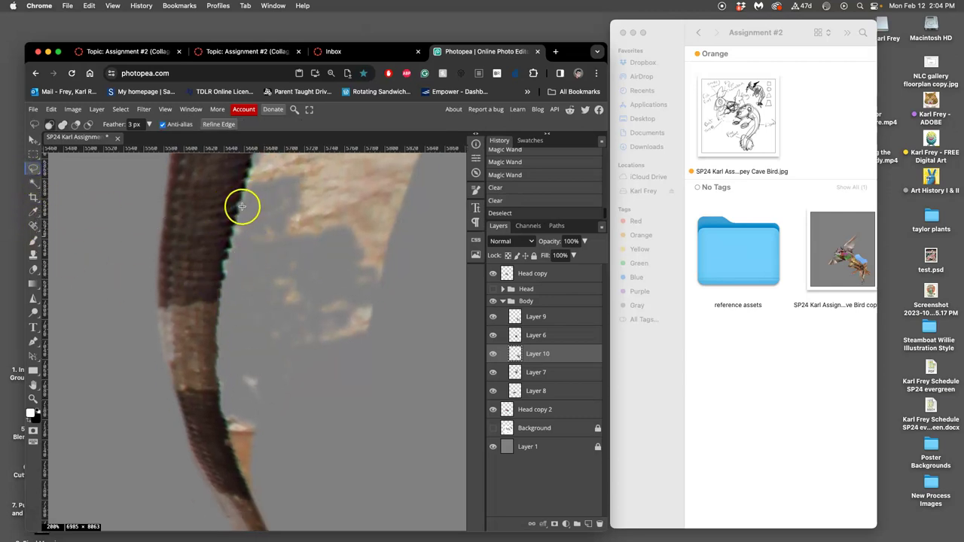
left_click_drag(241, 206, 238, 206)
mouse_move(228, 317)
left_mouse_down()
mouse_move(242, 359)
mouse_move(234, 391)
mouse_move(248, 412)
mouse_move(297, 429)
mouse_move(401, 355)
mouse_move(422, 247)
mouse_move(402, 179)
mouse_move(358, 167)
mouse_move(339, 183)
left_mouse_up()
key("Delete")
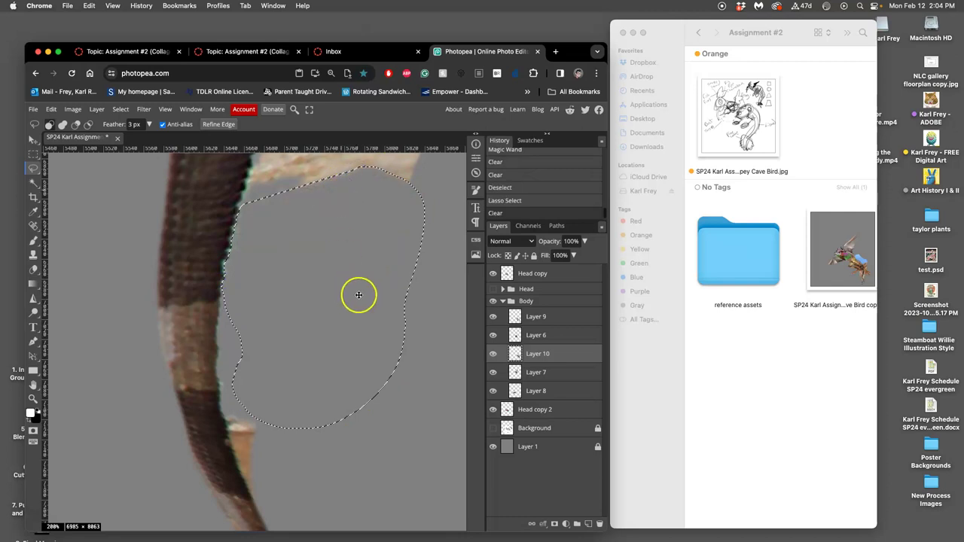
key("ctrl+d")
Step: Lasso the tan rock sliver along the inner edge of the lower tail and clear it repeatedly
left_click_drag(293, 377, 286, 317)
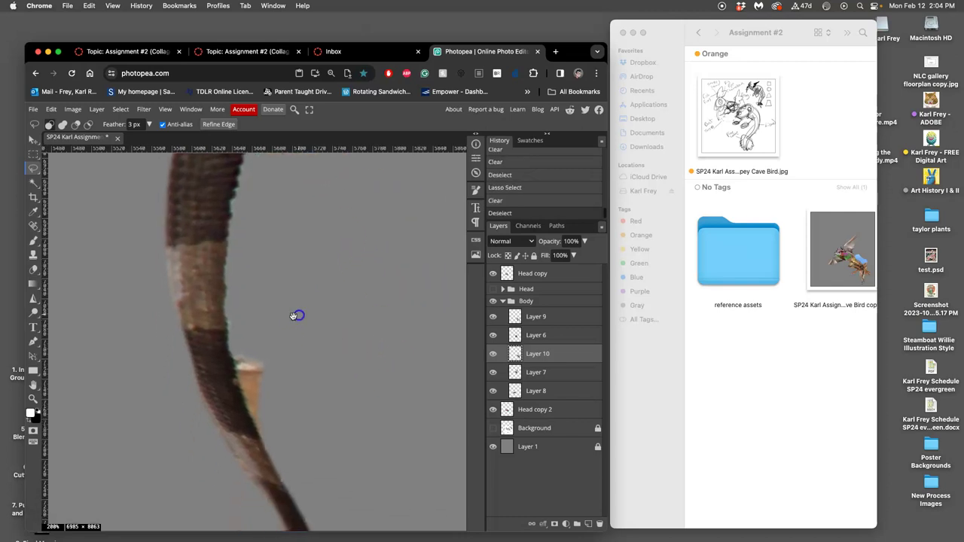
left_click_drag(227, 286, 226, 294)
mouse_move(286, 457)
left_mouse_down()
mouse_move(295, 372)
mouse_move(262, 256)
left_mouse_up()
key("BackSpace")
key("BackSpace")
key("BackSpace")
key("BackSpace")
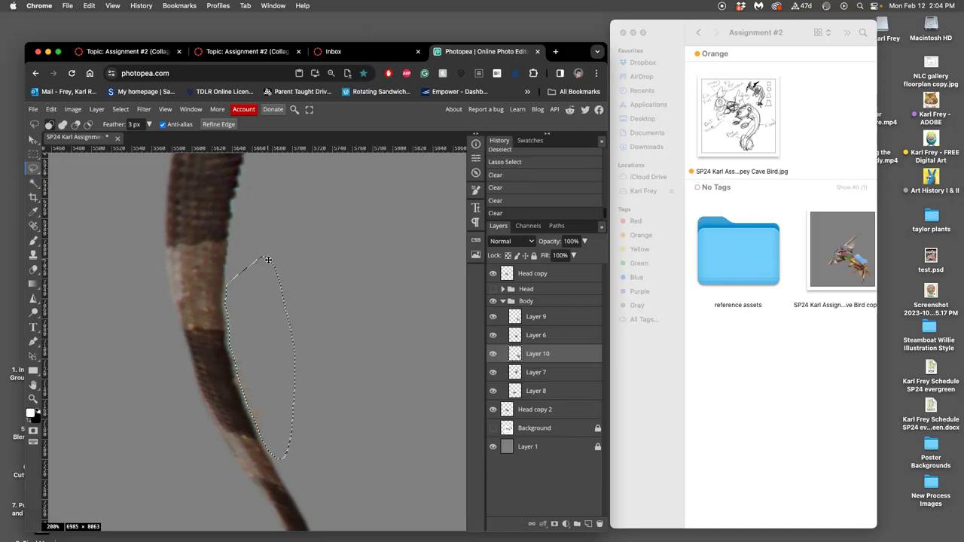
Step: Deselect, then lasso the pale rock beside the tail above the cleared area and clear it
left_click_drag(320, 243, 290, 370)
left_click_drag(284, 305, 274, 396)
left_click(272, 219)
mouse_move(270, 181)
left_mouse_down()
mouse_move(268, 173)
mouse_move(259, 189)
left_mouse_up()
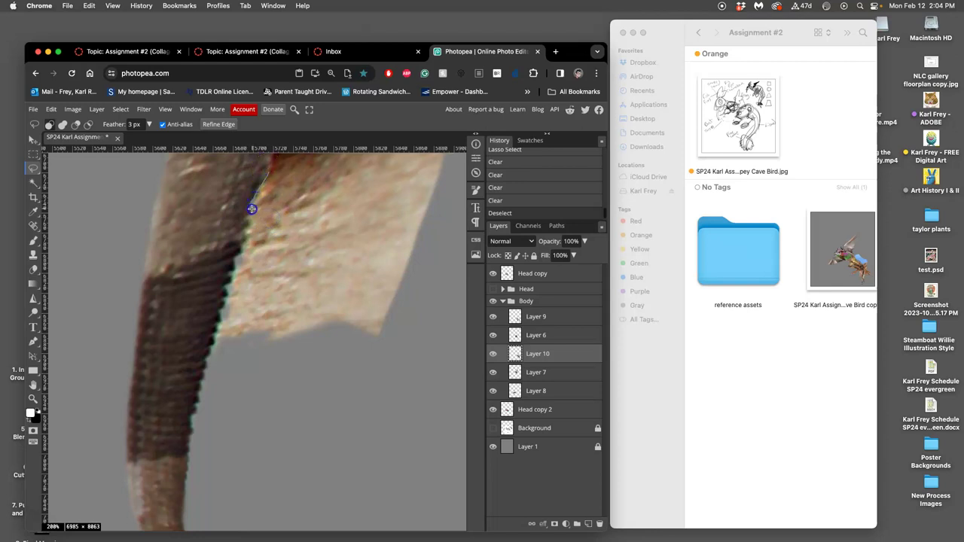
left_click_drag(244, 230, 244, 241)
mouse_move(218, 379)
left_mouse_down()
mouse_move(256, 405)
mouse_move(360, 423)
mouse_move(444, 353)
mouse_move(432, 259)
mouse_move(383, 193)
left_mouse_up()
key("Delete")
key("Delete")
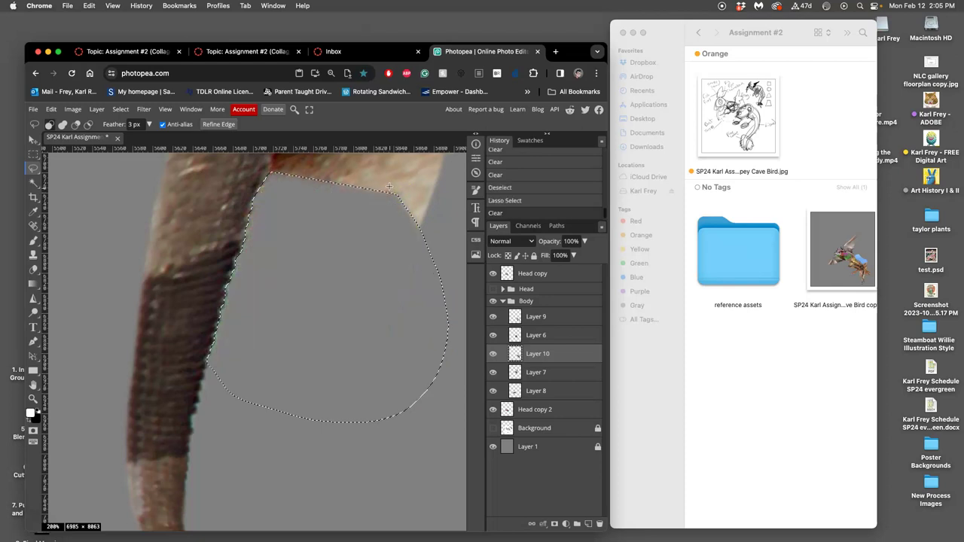
Step: Set the Lasso feather to 2 px, then select and clear the rock between the tail and the frog's toes, and deselect
left_click_drag(376, 286, 334, 499)
left_click(335, 350)
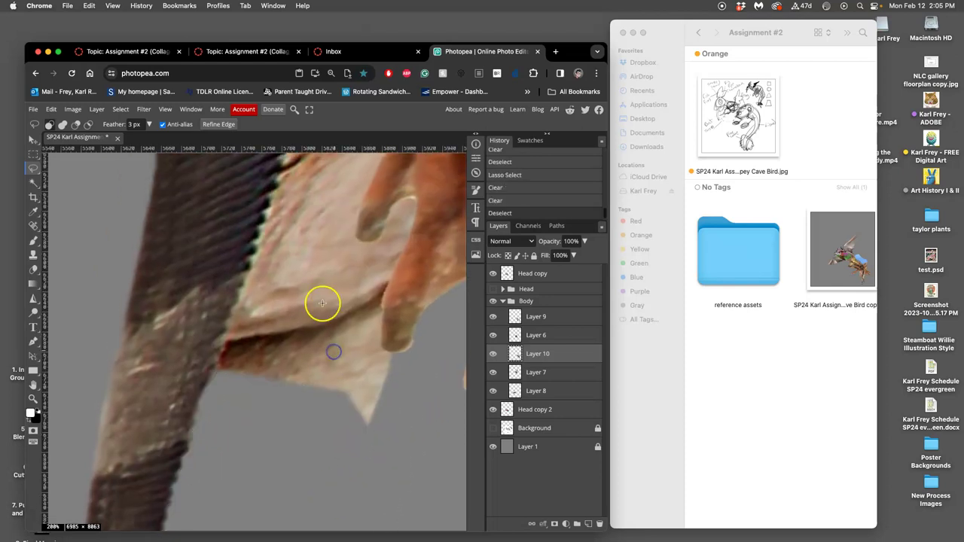
left_click(132, 124)
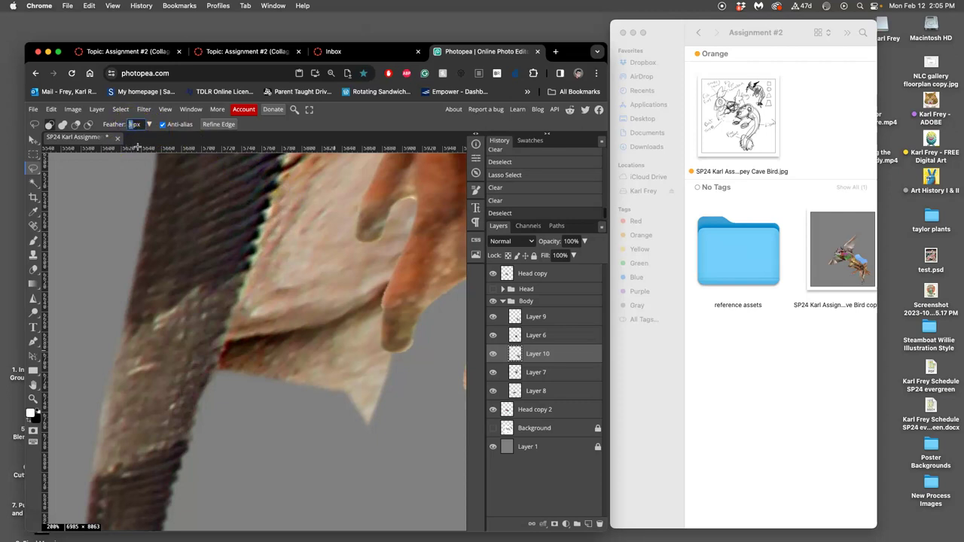
type("2")
left_click_drag(282, 170, 275, 179)
left_click_drag(259, 231, 253, 241)
mouse_move(228, 427)
left_mouse_down()
mouse_move(376, 503)
mouse_move(424, 476)
mouse_move(479, 361)
mouse_move(479, 245)
mouse_move(430, 194)
left_mouse_up()
key("Delete")
left_click_drag(416, 248, 392, 351)
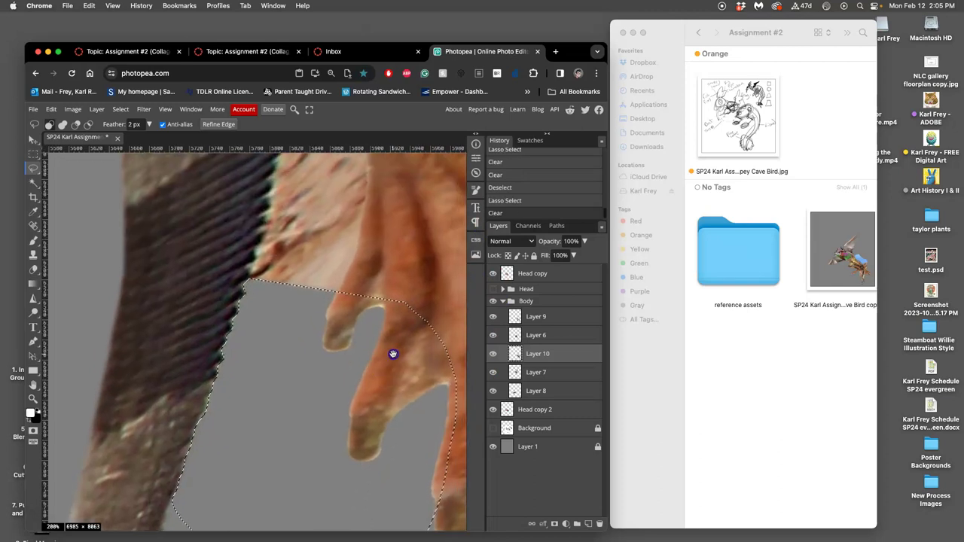
key("Delete")
mouse_move(374, 272)
left_mouse_down()
mouse_move(381, 304)
mouse_move(419, 340)
mouse_move(380, 352)
mouse_move(377, 364)
left_mouse_up()
key("super+d")
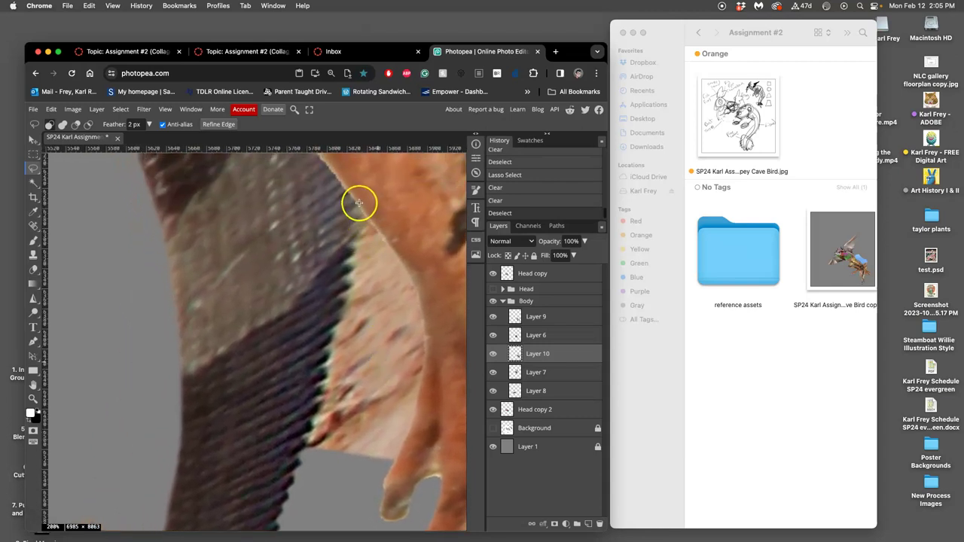
Step: Lasso the remaining rock wedge between the tail's ridged edge and the frog leg, and clear it
left_click_drag(357, 204, 358, 226)
left_click_drag(339, 321, 330, 345)
left_click_drag(313, 427, 308, 439)
mouse_move(313, 479)
left_mouse_down()
mouse_move(493, 466)
mouse_move(509, 320)
mouse_move(457, 205)
mouse_move(399, 174)
left_mouse_up()
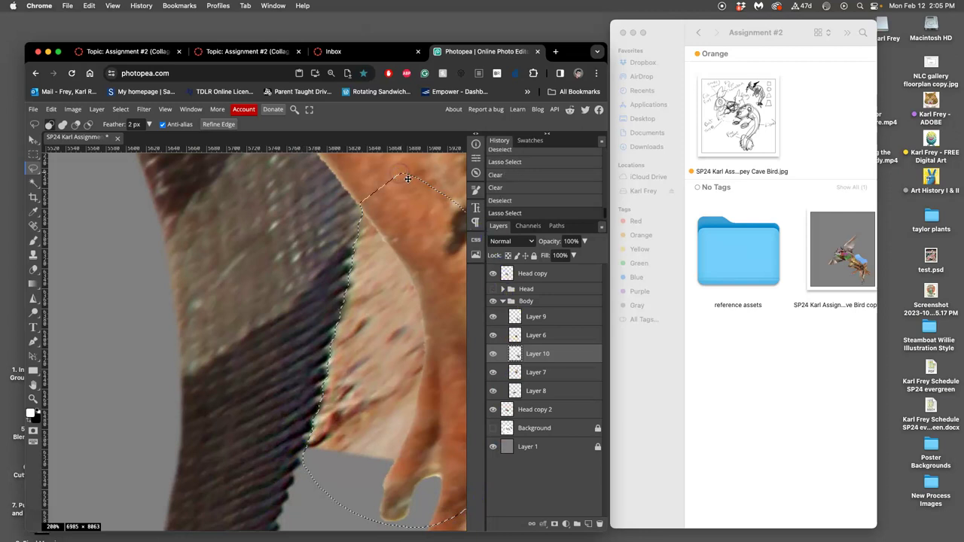
key("Delete")
Step: Lasso the rock along the outer edge of the hind leg and its small spines, clear it repeatedly, and deselect
scroll(398, 231, "down", 5)
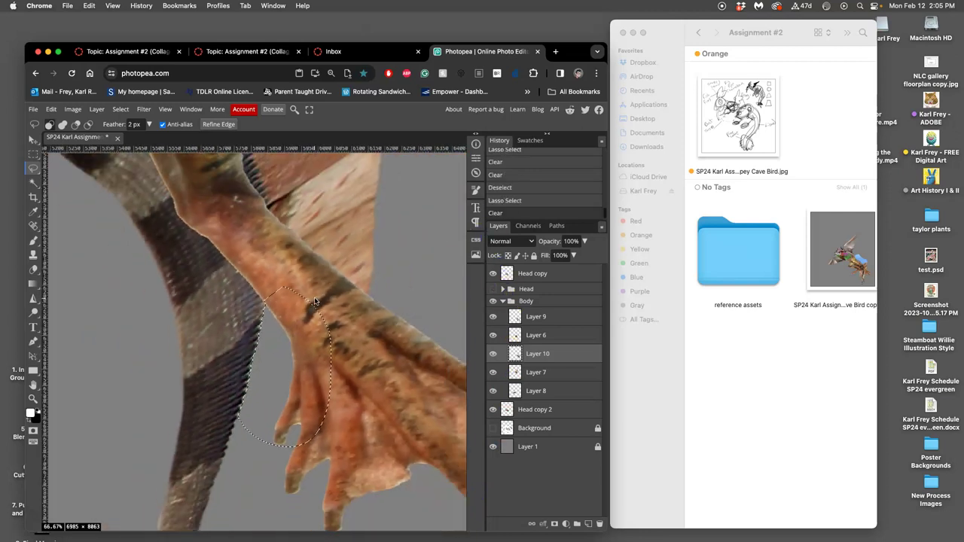
key("super+minus")
key("super+minus")
left_click_drag(322, 266, 355, 375)
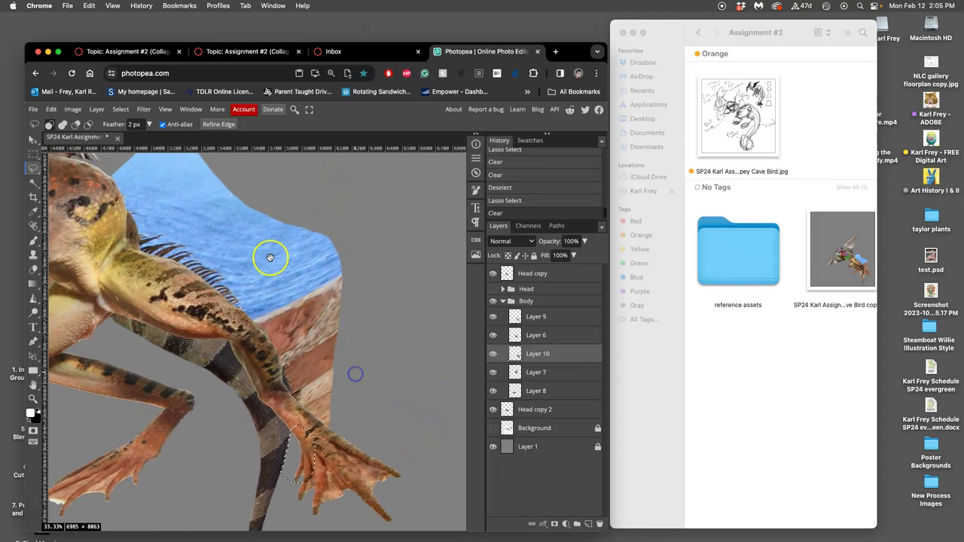
scroll(287, 294, "up", 3)
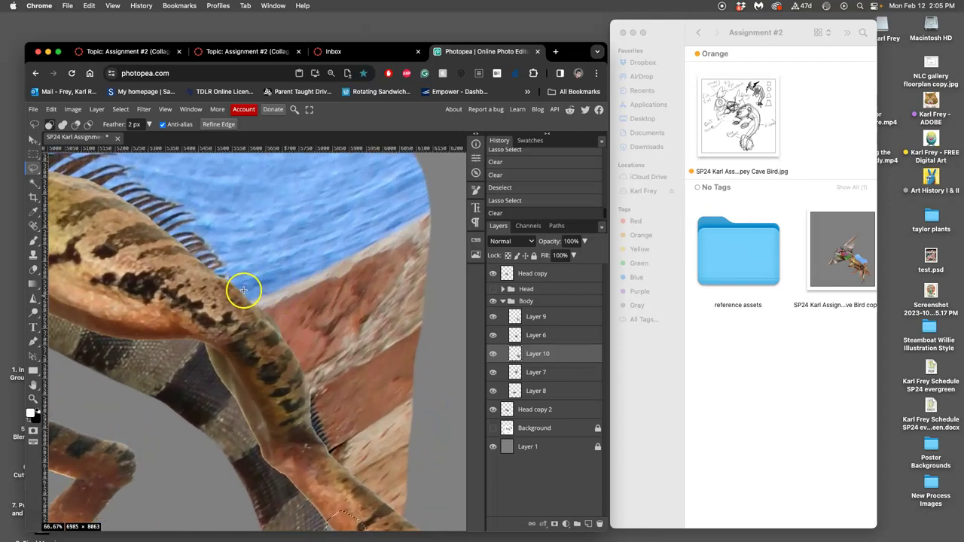
left_click_drag(243, 290, 245, 311)
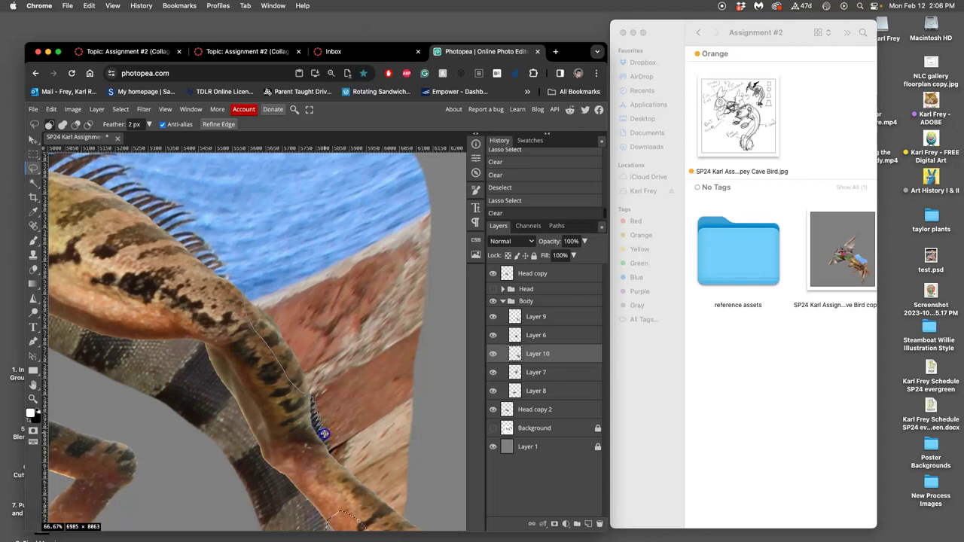
left_click_drag(330, 440, 330, 448)
mouse_move(416, 527)
left_mouse_down()
mouse_move(455, 483)
mouse_move(483, 359)
mouse_move(481, 232)
mouse_move(409, 166)
mouse_move(333, 167)
mouse_move(316, 213)
mouse_move(240, 300)
left_mouse_up()
mouse_move(281, 342)
left_mouse_down()
mouse_move(307, 385)
mouse_move(301, 415)
mouse_move(260, 382)
left_mouse_up()
key("Delete")
key("Delete")
key("Delete")
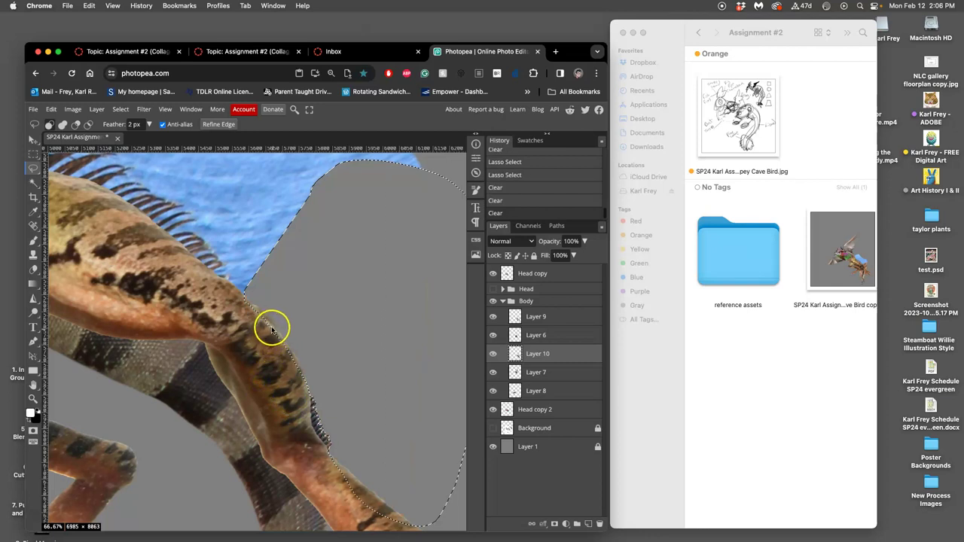
key("super+d")
Step: Try selecting the blue water around the spiny crest above the hind leg with the Magic Wand
key("super+minus")
key("super+minus")
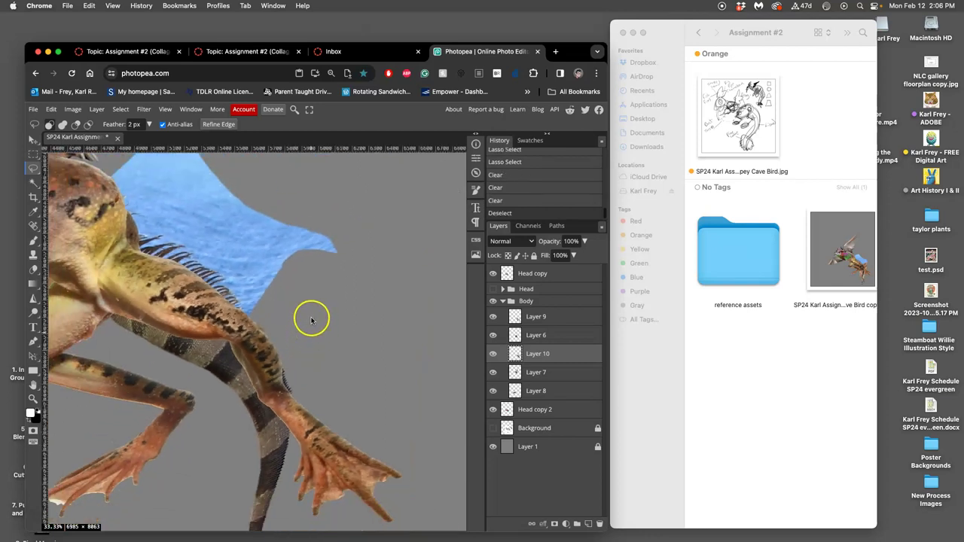
left_click_drag(267, 274, 285, 316)
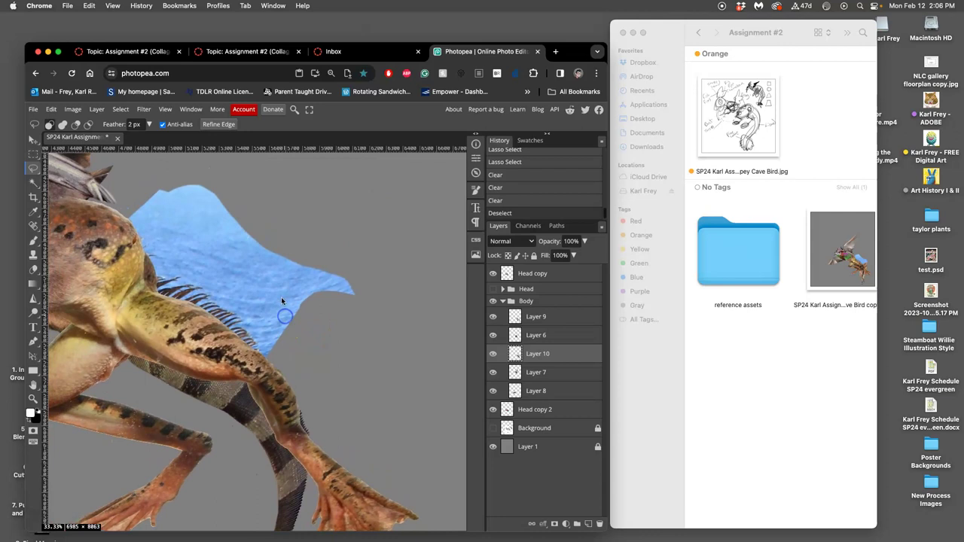
key("super+plus")
key("super+plus")
left_click_drag(269, 280, 344, 335)
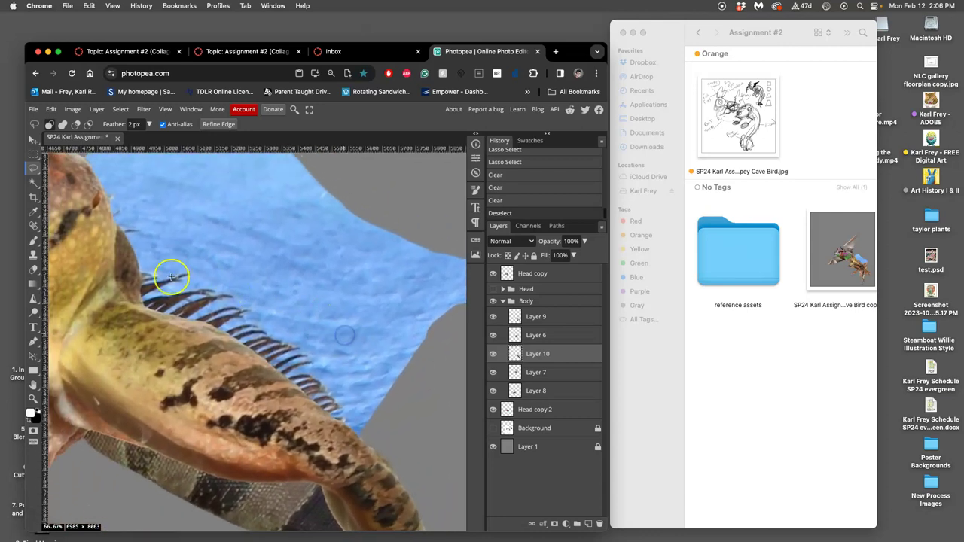
left_click(33, 183)
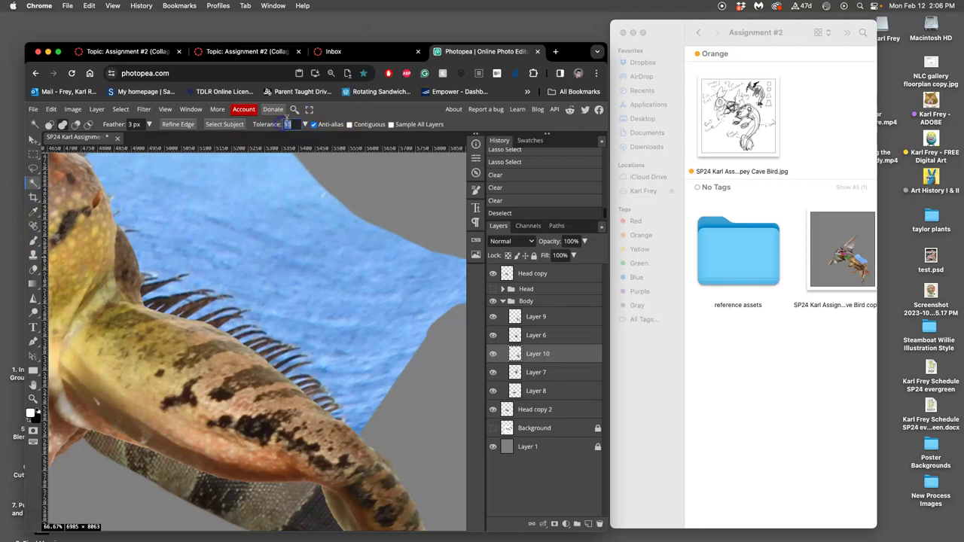
type("32")
key("Return")
left_click_drag(214, 305, 259, 304)
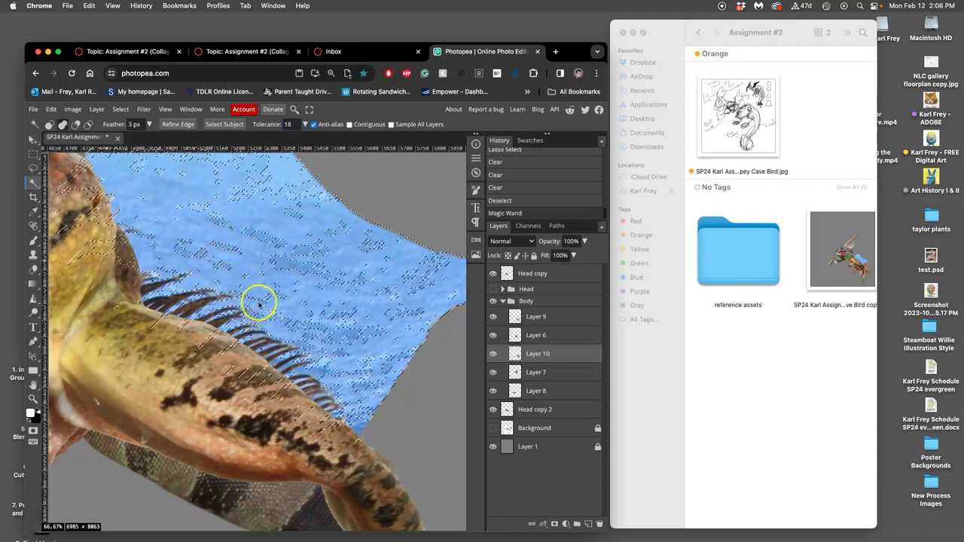
Step: Set the Magic Wand feather to 1 px, drop the current selection, and select the blue water around the spines in several additions
left_click(134, 124)
type("1")
key("super+d")
left_click(180, 288)
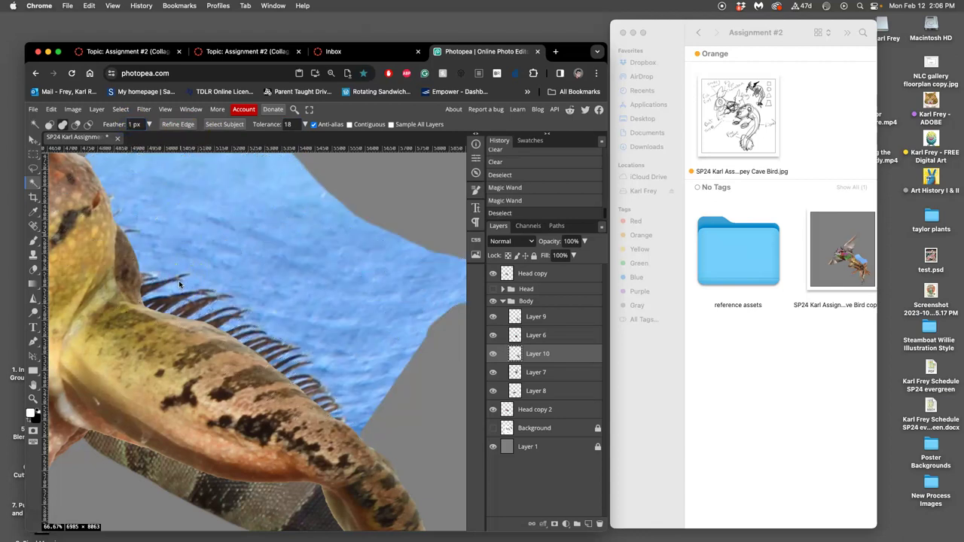
left_click(181, 284)
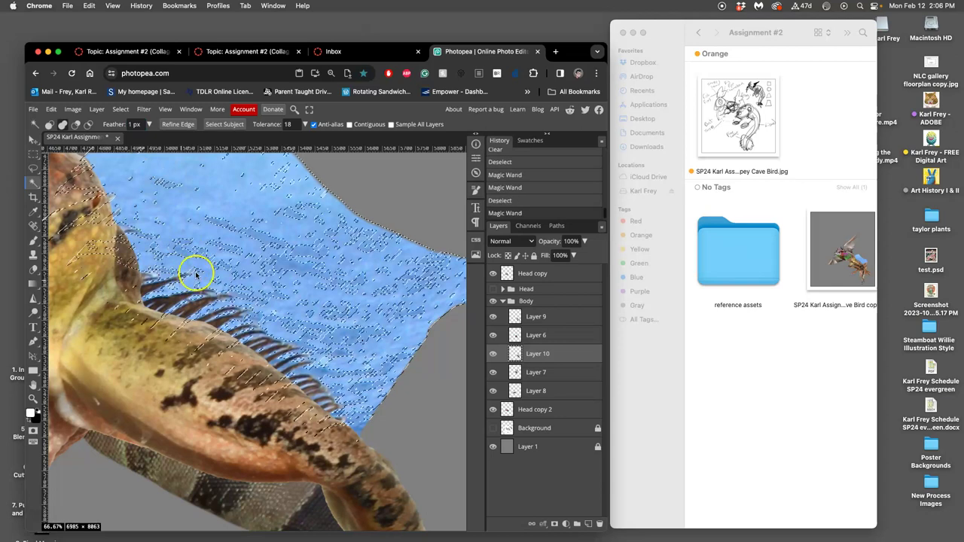
left_click(187, 254)
left_click(187, 254)
left_click(203, 221)
left_click(202, 211)
left_click(198, 207)
left_click(199, 217)
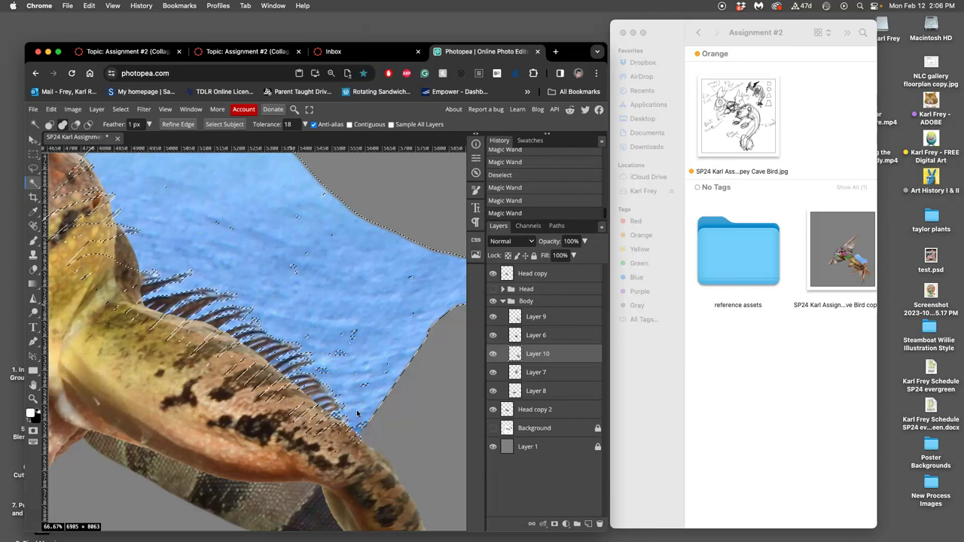
Step: Add the remaining unselected specks of blue water near the crest's lower end to the selection
left_click(357, 413)
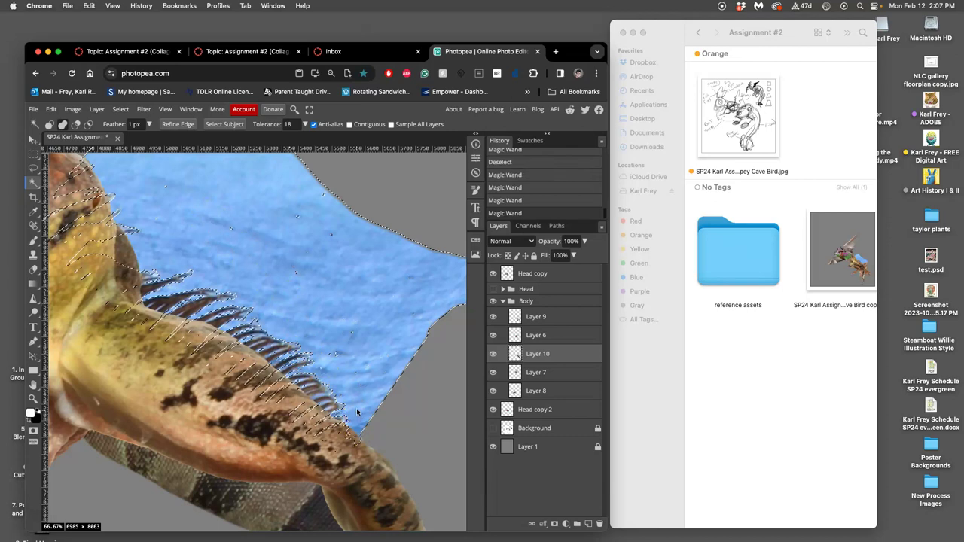
left_click(337, 354)
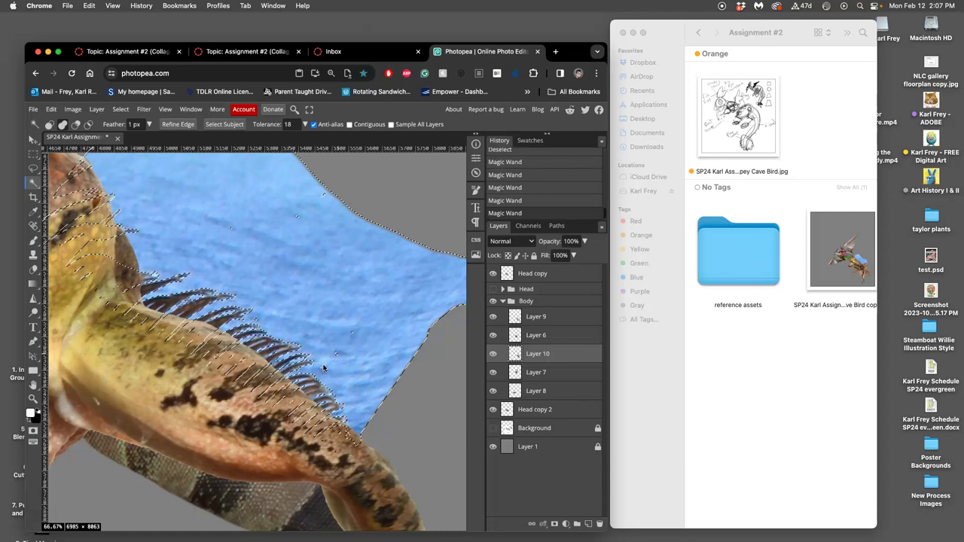
left_click(317, 314)
left_click(293, 273)
Step: Set the Eraser opacity to 100%, erase the selected blue water around the back and spines, and deselect
left_click_drag(293, 274, 324, 324)
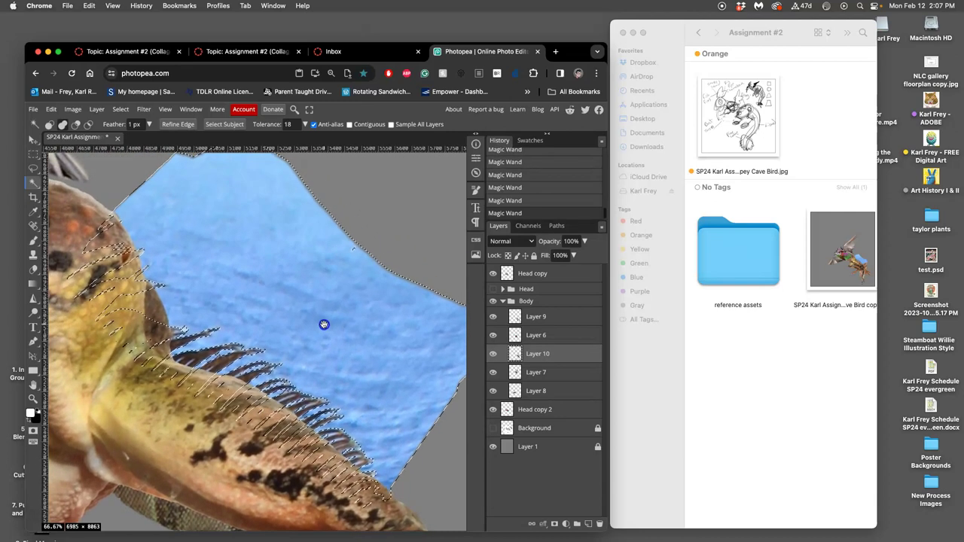
left_click(33, 270)
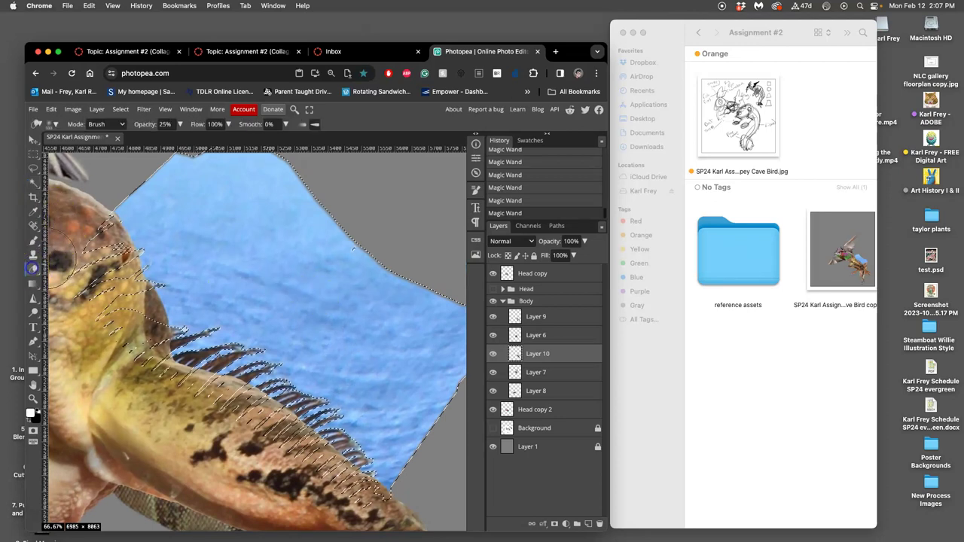
left_click(179, 125)
left_click_drag(146, 139, 193, 140)
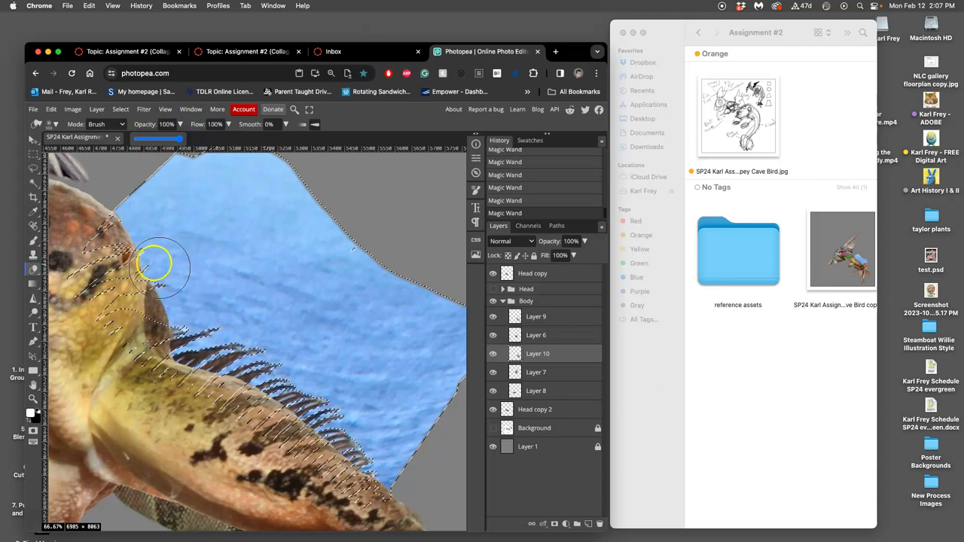
mouse_move(149, 257)
left_mouse_down()
mouse_move(125, 223)
mouse_move(184, 333)
mouse_move(284, 388)
mouse_move(409, 479)
mouse_move(368, 461)
mouse_move(265, 380)
mouse_move(164, 330)
mouse_move(134, 290)
mouse_move(101, 205)
mouse_move(181, 258)
mouse_move(154, 216)
mouse_move(277, 333)
mouse_move(431, 426)
mouse_move(425, 375)
mouse_move(451, 372)
mouse_move(467, 319)
mouse_move(423, 307)
mouse_move(381, 265)
mouse_move(286, 256)
left_mouse_up()
scroll(319, 302, "up", 2)
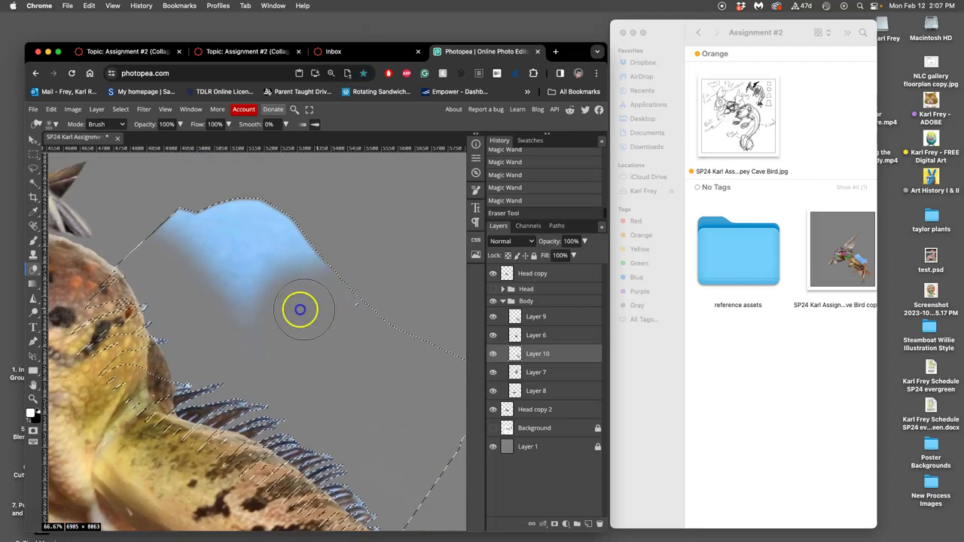
mouse_move(292, 306)
left_mouse_down()
mouse_move(265, 234)
mouse_move(235, 208)
mouse_move(173, 216)
left_mouse_up()
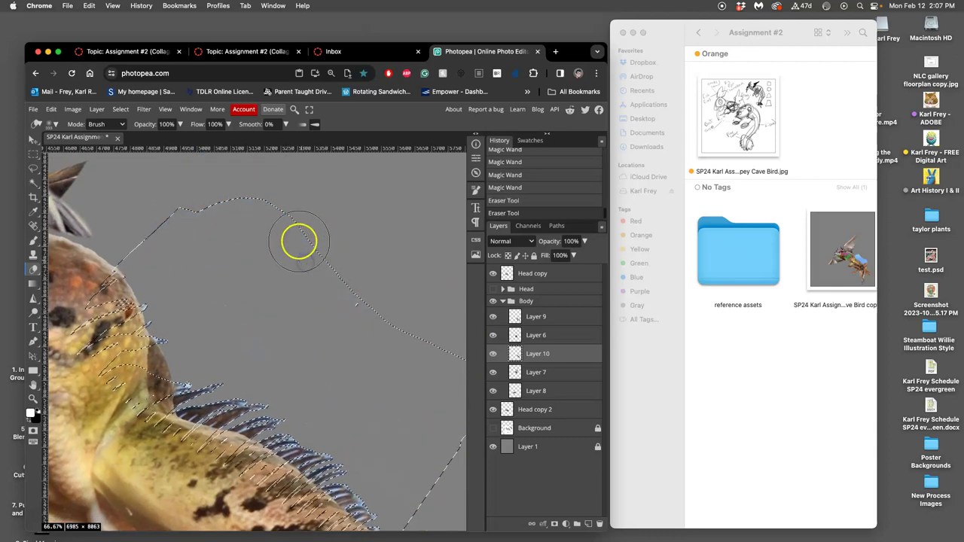
key("super+d")
Step: Lasso the empty area beyond the spiny crest with the leftover blue patch and stray specks, delete its contents on Layer 10, and deselect
left_click_drag(368, 323, 266, 272)
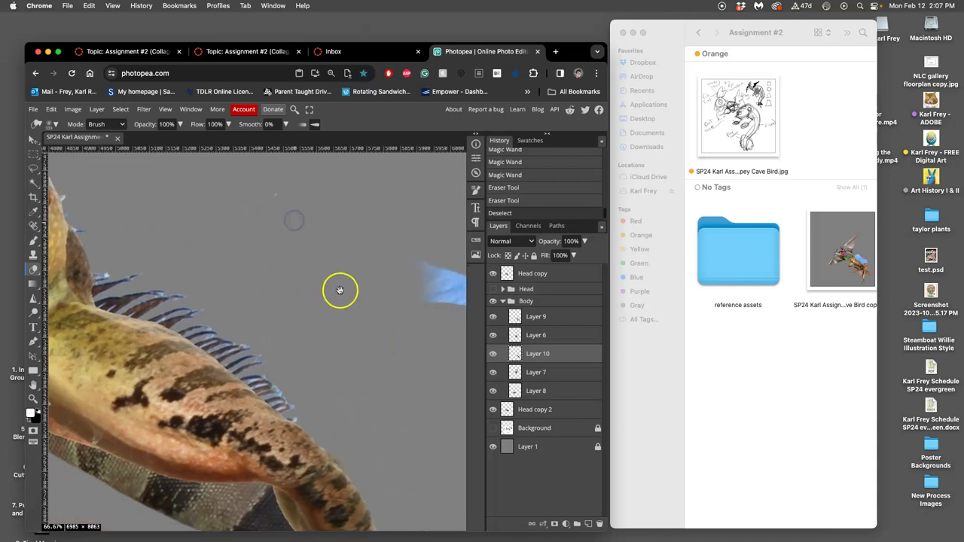
left_click(340, 291)
scroll(321, 261, "down", 3)
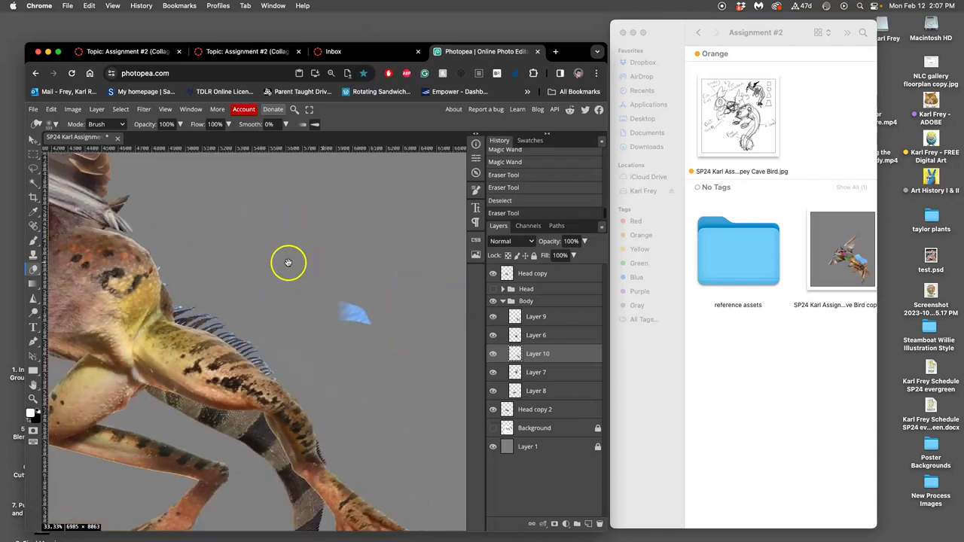
left_click_drag(287, 261, 319, 287)
left_click(33, 169)
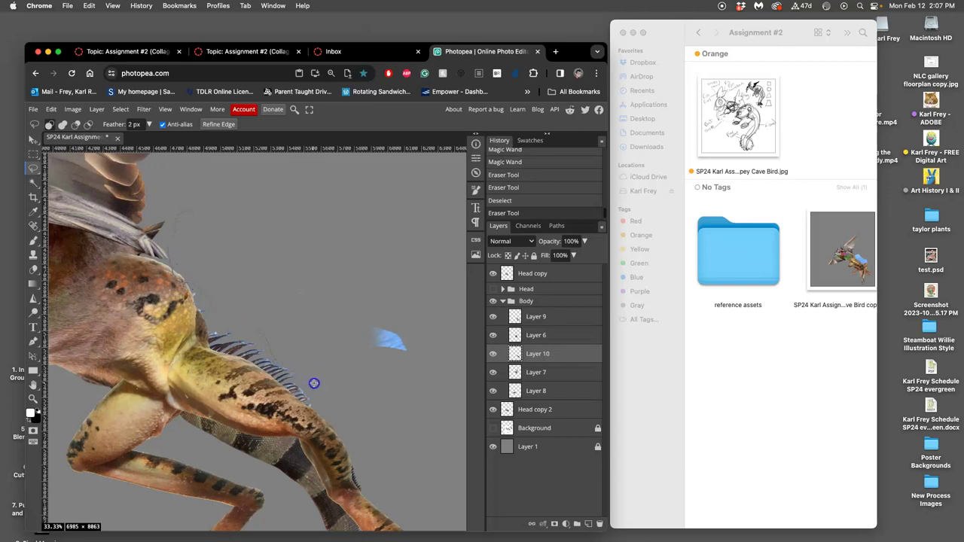
left_click_drag(412, 296, 320, 235)
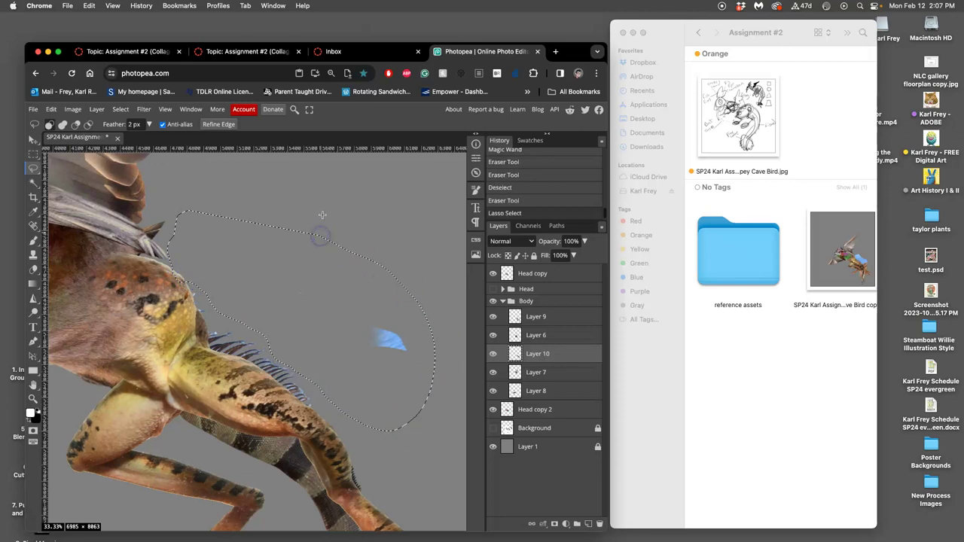
key("Delete")
left_click(350, 209)
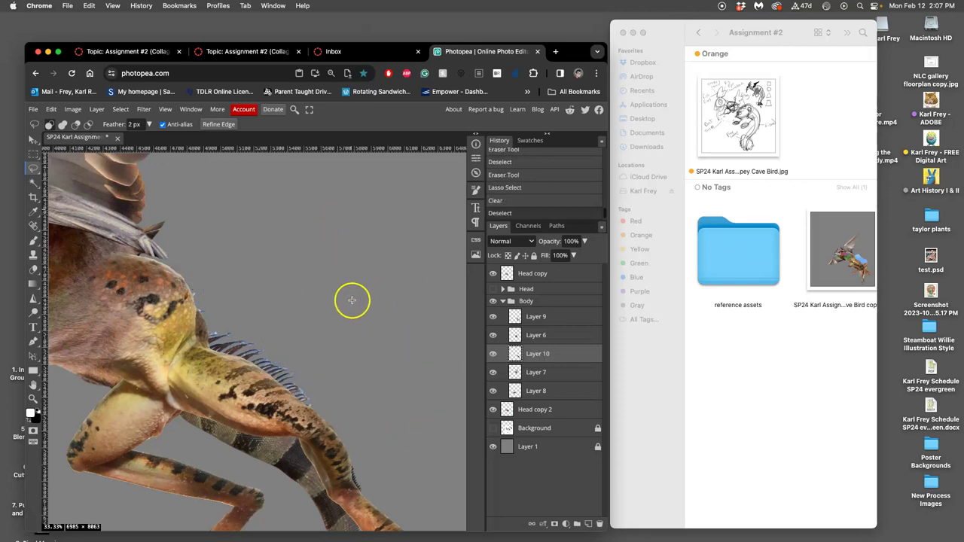
Step: Select the pale blue specks around the crest with the Magic Wand, erase the stray ones beyond the spines, and deselect
key("super+plus")
key("super+plus")
key("super+plus")
left_click_drag(323, 333, 271, 253)
left_click(33, 182)
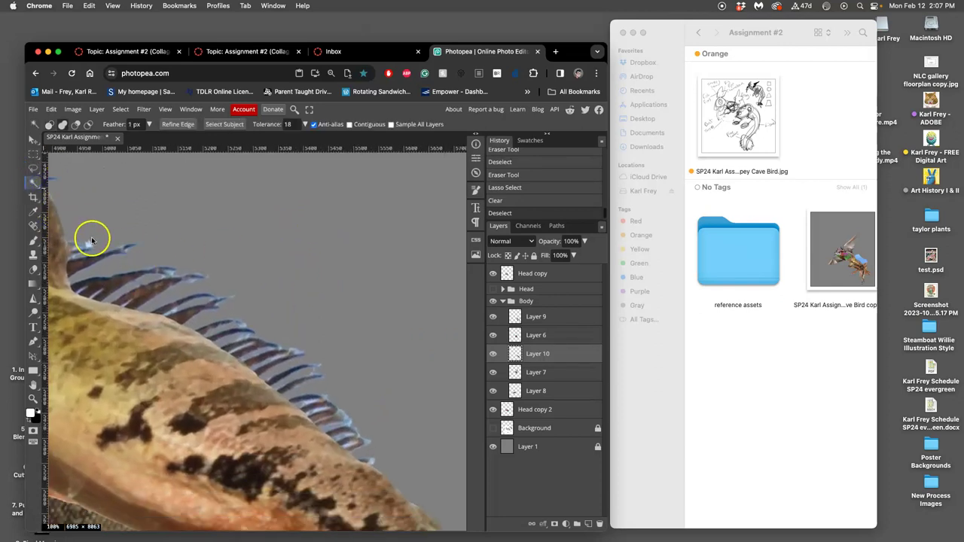
left_click(90, 245)
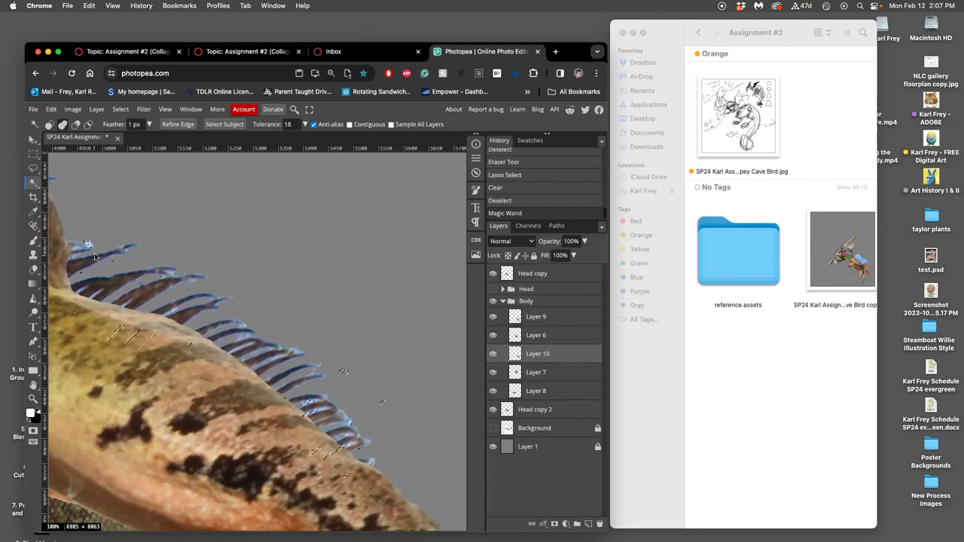
left_click(33, 269)
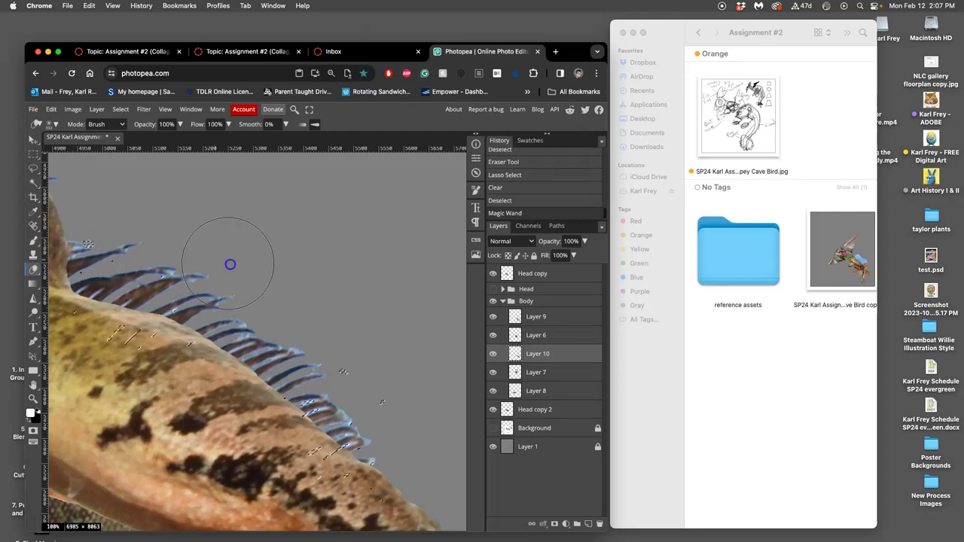
mouse_move(373, 347)
left_mouse_down()
mouse_move(402, 388)
mouse_move(359, 352)
mouse_move(381, 379)
left_mouse_up()
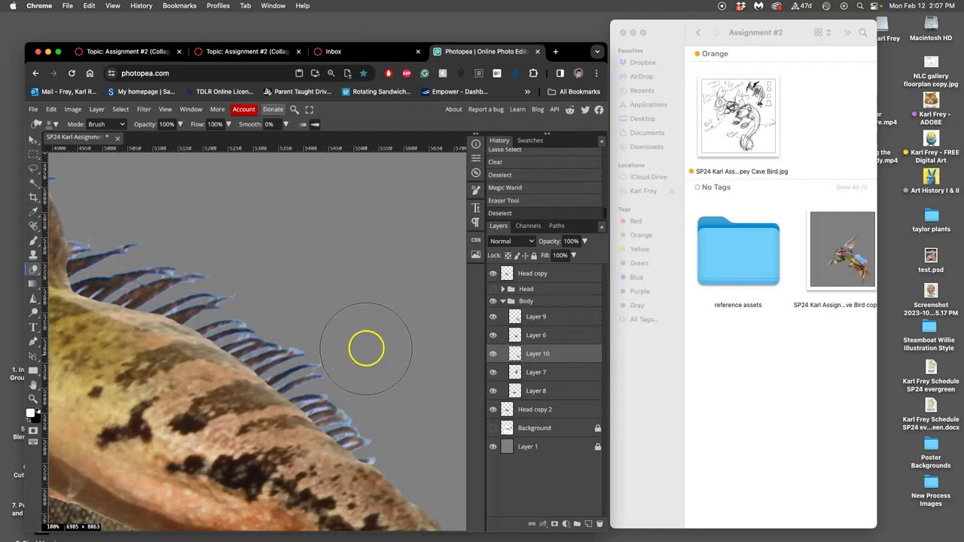
key("super+d")
Step: Lasso and delete the small blue remnants along the creature's back just above the crest, and deselect
scroll(365, 337, "down", 3)
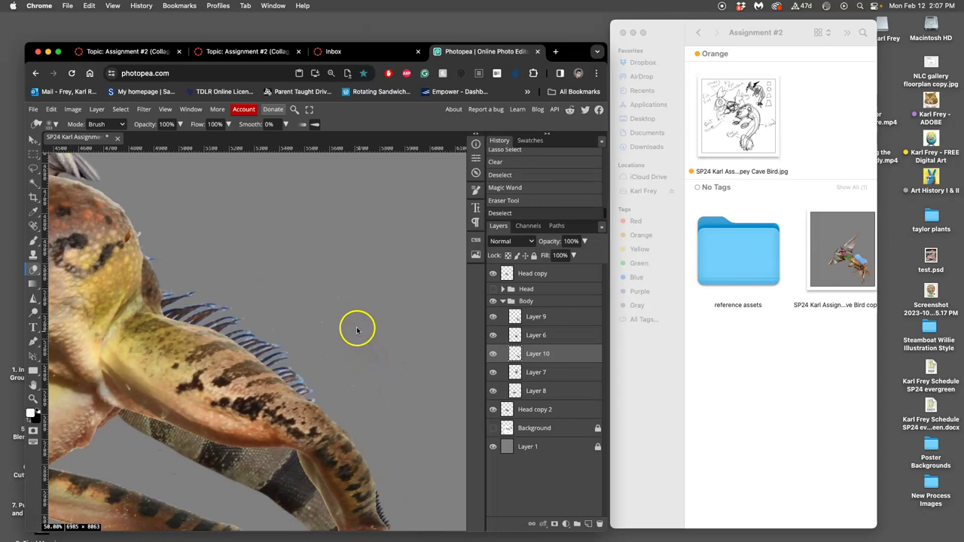
scroll(356, 329, "down", 3)
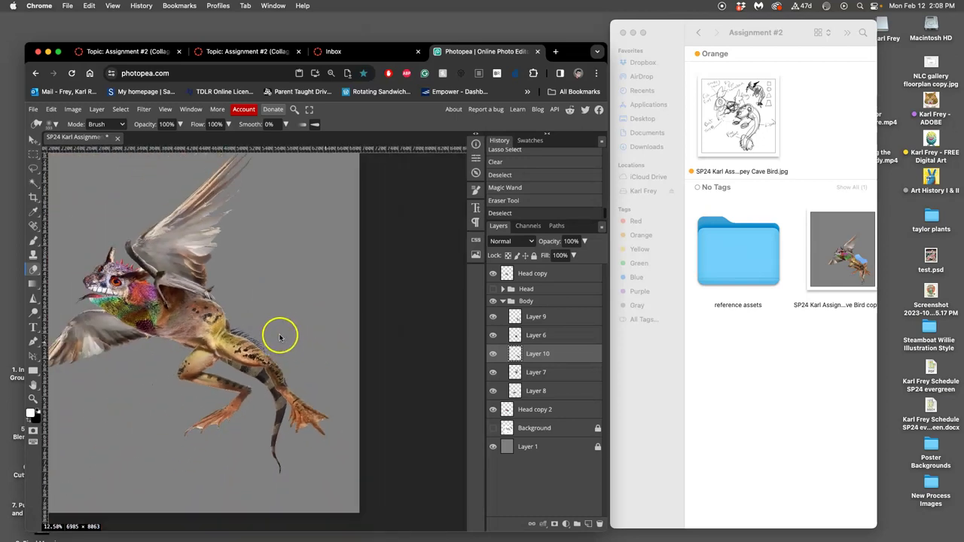
scroll(281, 336, "up", 6)
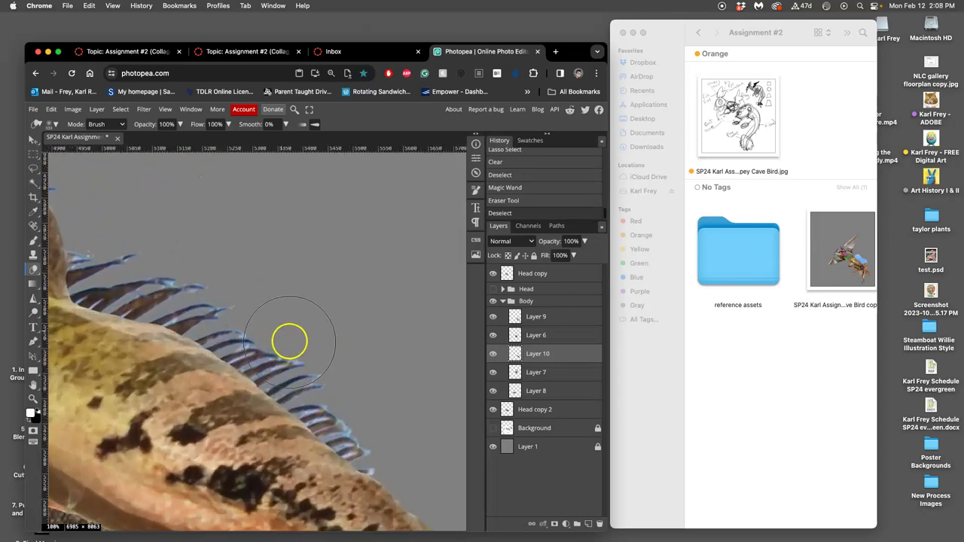
left_click_drag(299, 325, 348, 322)
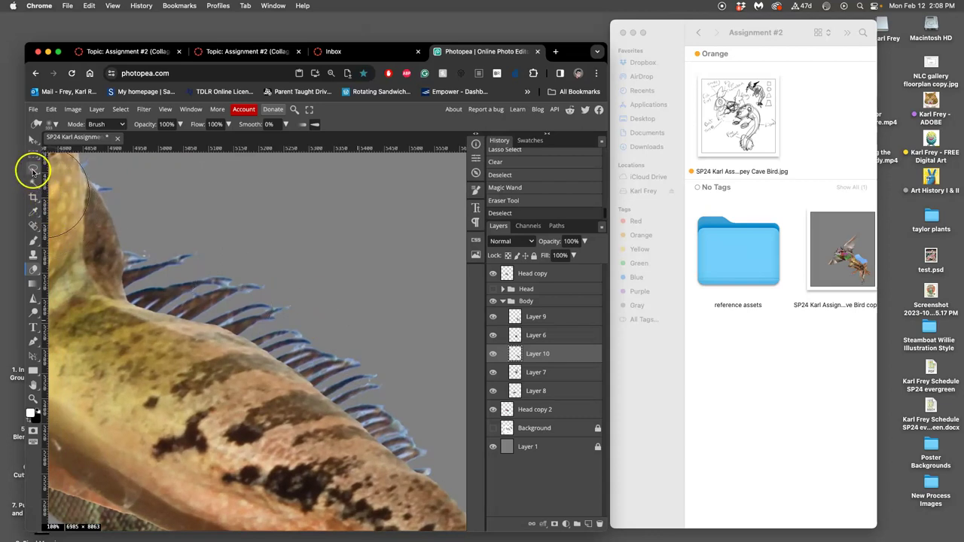
left_click(33, 167)
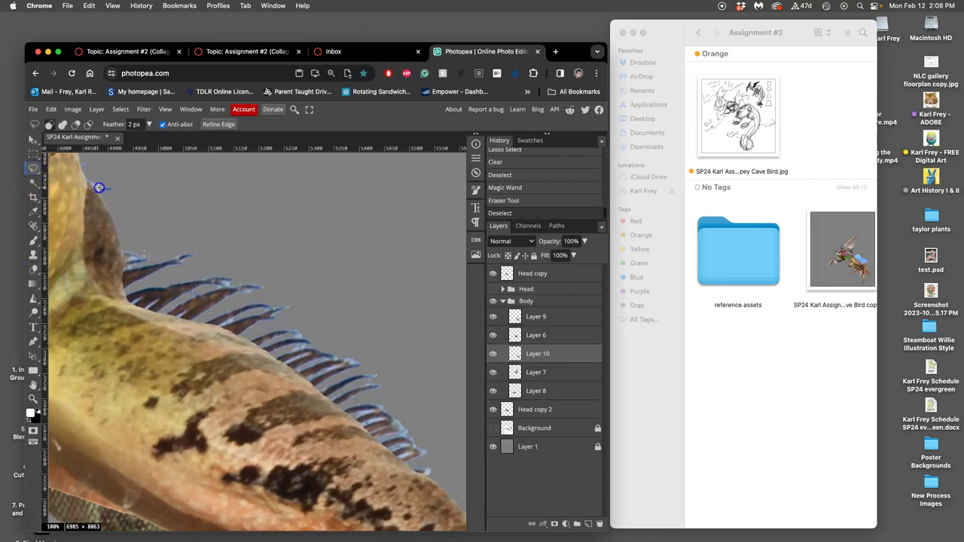
mouse_move(99, 187)
left_mouse_down()
mouse_move(108, 175)
mouse_move(181, 234)
left_mouse_up()
key("BackSpace")
mouse_move(143, 196)
left_mouse_down()
mouse_move(133, 179)
mouse_move(119, 179)
left_mouse_up()
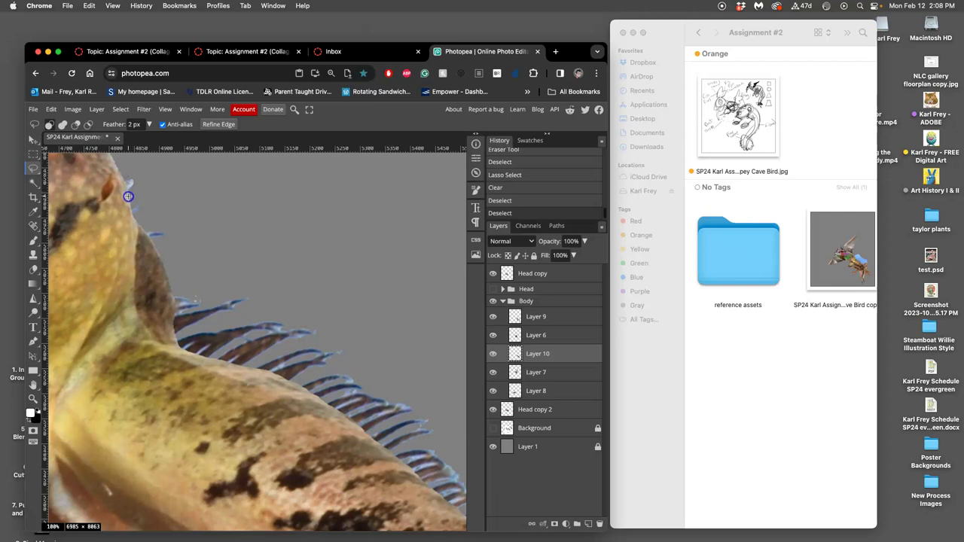
left_click_drag(149, 209, 134, 168)
key("Delete")
left_click(211, 292)
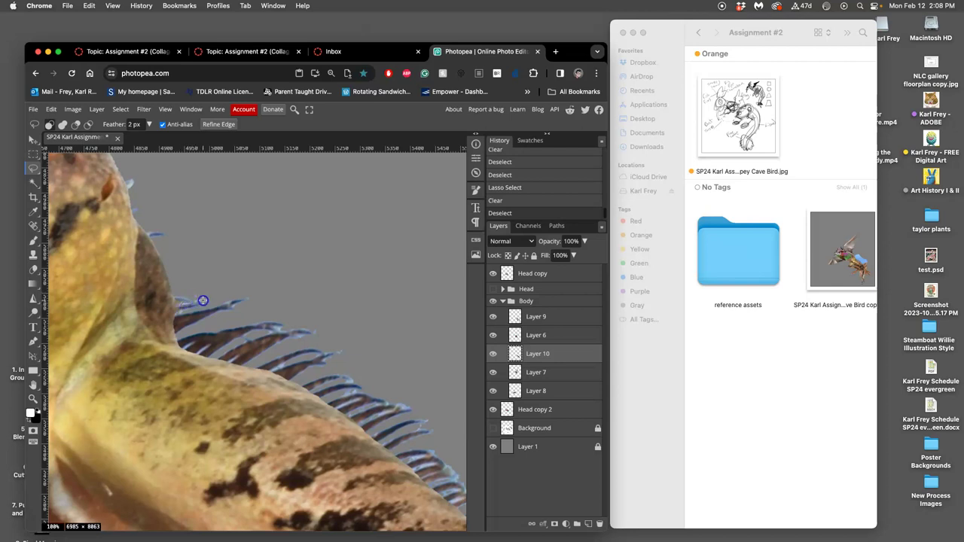
Step: Lasso and delete the stray blue bits around the uppermost spines and their tips, and deselect
left_click_drag(193, 296, 192, 299)
key("Delete")
left_click(243, 282)
key("space")
left_click_drag(294, 295, 250, 245)
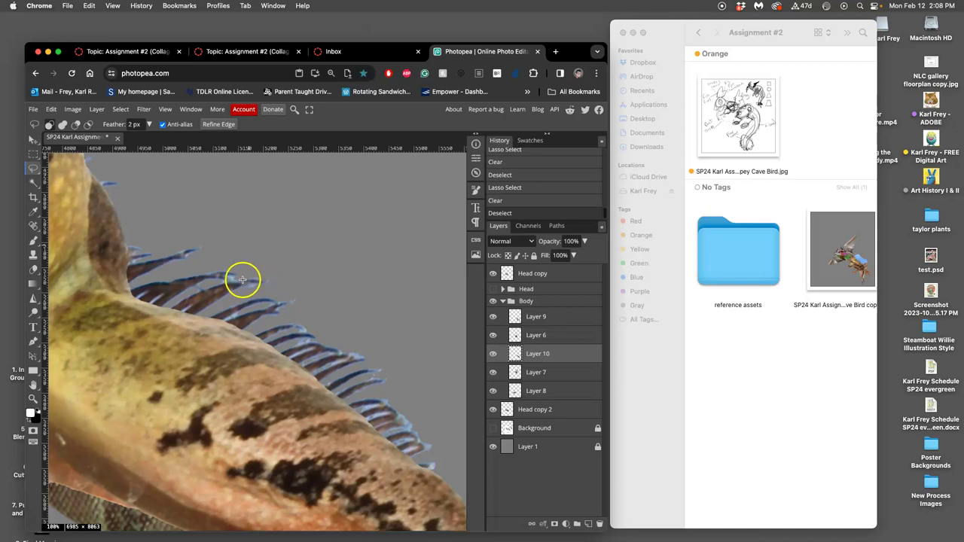
left_click_drag(245, 280, 254, 279)
mouse_move(273, 291)
left_mouse_down()
mouse_move(296, 263)
mouse_move(269, 231)
mouse_move(268, 277)
left_mouse_up()
key("Delete")
left_click(291, 264)
Step: Lasso and delete the blue fringe at the tips of the spines in the middle of the crest
key("space")
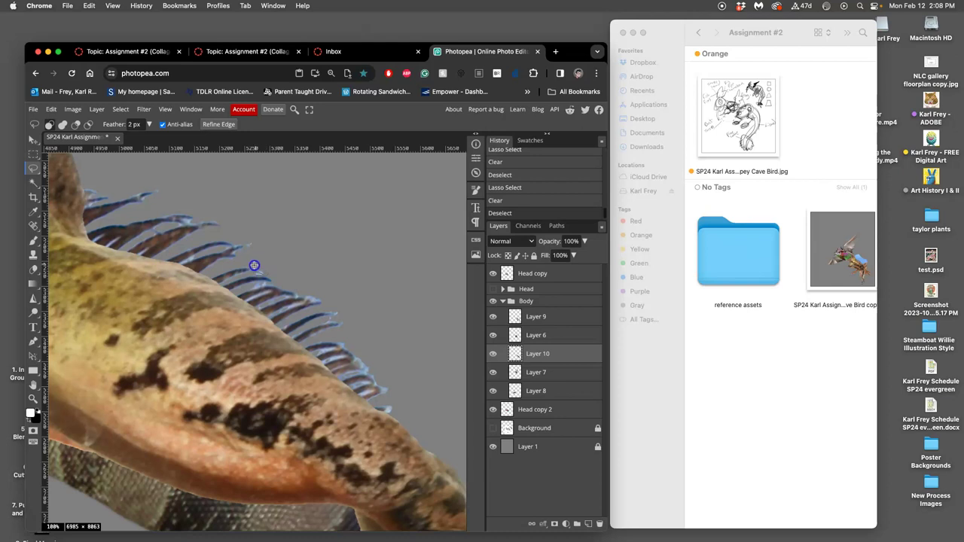
left_click_drag(255, 278, 269, 262)
key("Delete")
key("ctrl+d")
left_click(258, 256)
left_click_drag(252, 241, 255, 242)
key("Delete")
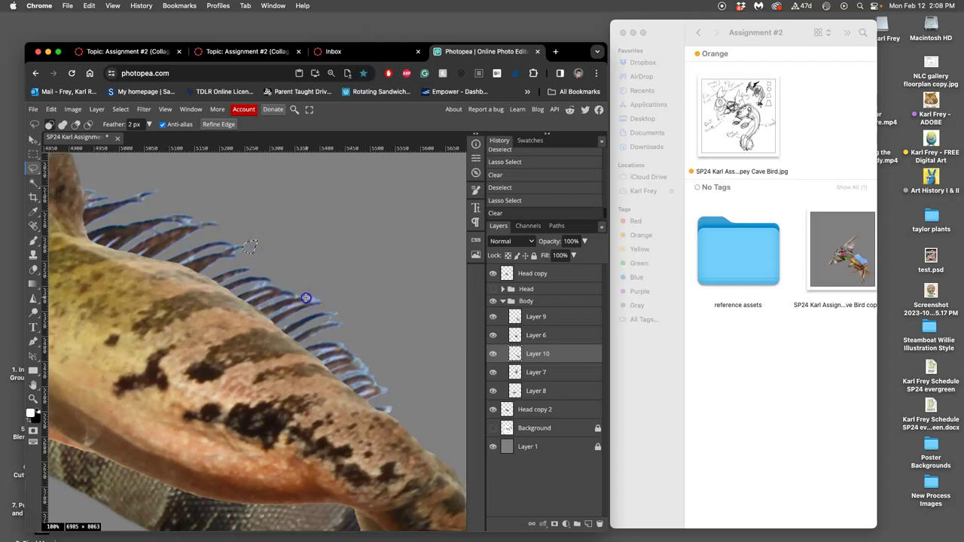
left_click_drag(323, 302, 312, 279)
key("Delete")
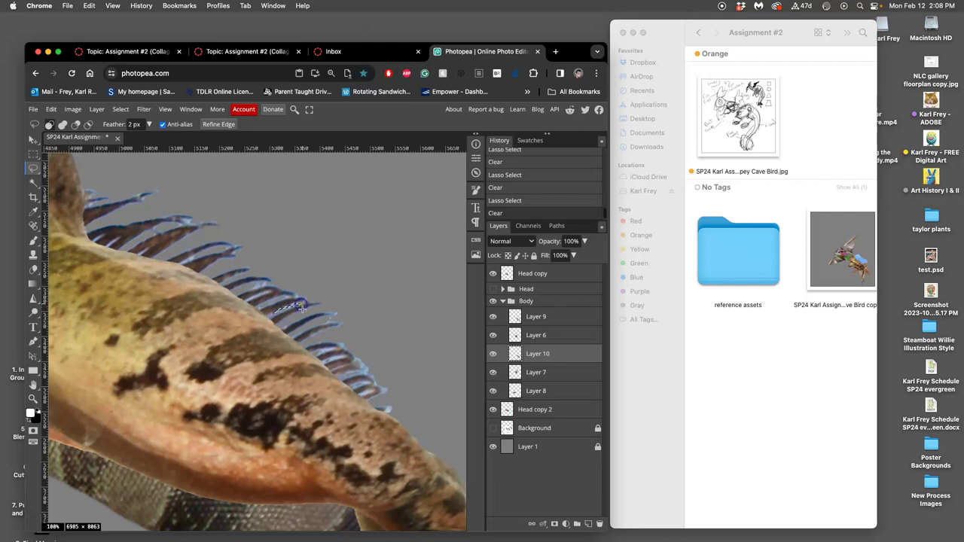
Step: Lasso and delete the blue slivers left in the gaps between the middle spines, and deselect
mouse_move(291, 297)
left_mouse_down()
mouse_move(279, 309)
mouse_move(288, 298)
left_mouse_up()
key("Delete")
left_click_drag(272, 302, 287, 296)
key("Delete")
mouse_move(265, 286)
left_mouse_down()
mouse_move(254, 283)
mouse_move(270, 291)
left_mouse_up()
left_click(299, 276)
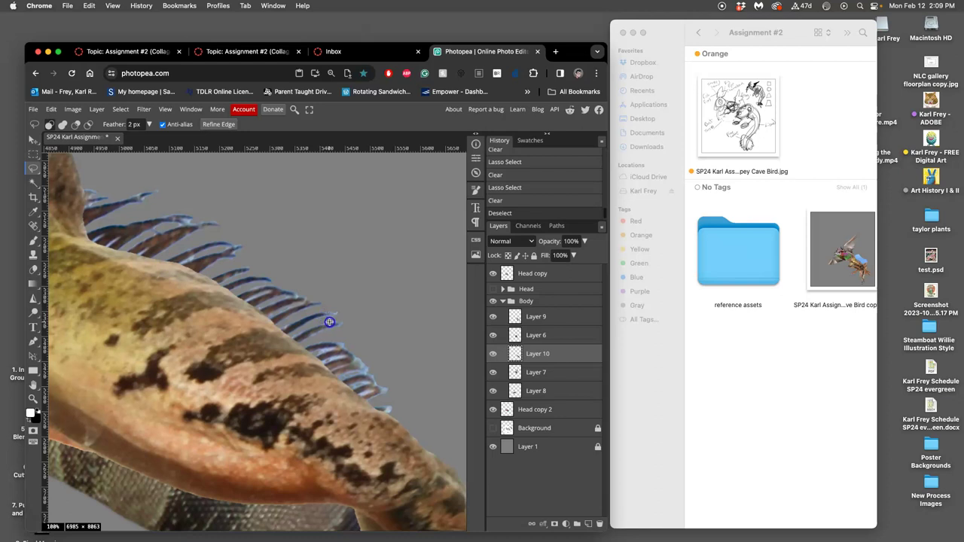
Step: Lasso and delete the blue fringe around the tips of the lower spines, and deselect
left_click_drag(349, 326, 338, 302)
key("Delete")
left_click(362, 322)
left_click_drag(371, 332, 349, 321)
key("BackSpace")
key("BackSpace")
left_click(395, 318)
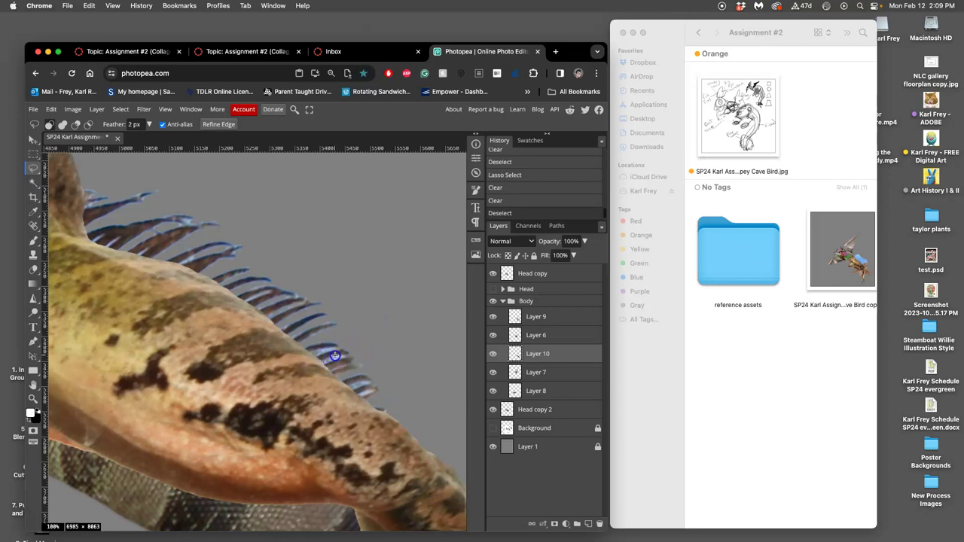
Step: Lasso and delete the blue water left in the gaps between the lowest spines, and deselect
left_click_drag(326, 364, 316, 358)
key("Delete")
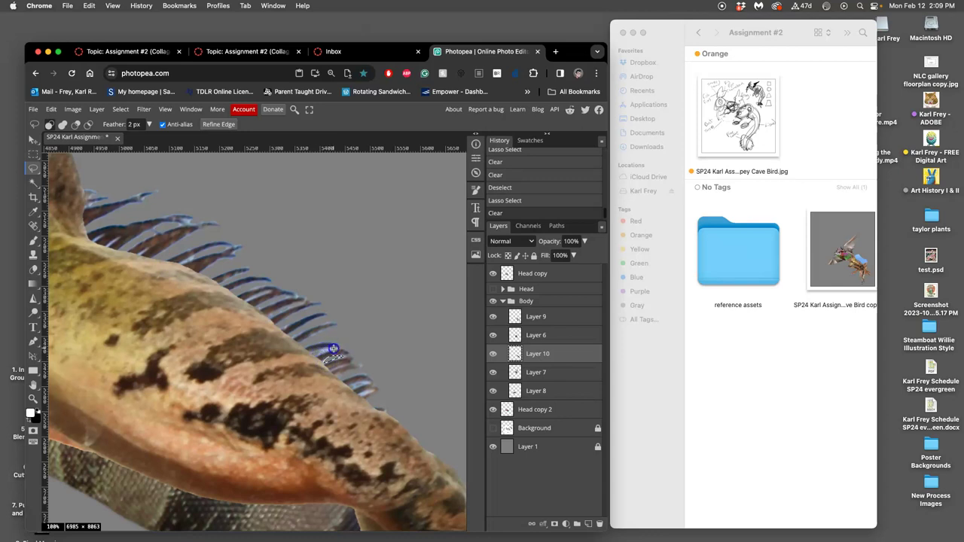
left_click_drag(321, 354, 315, 351)
key("Delete")
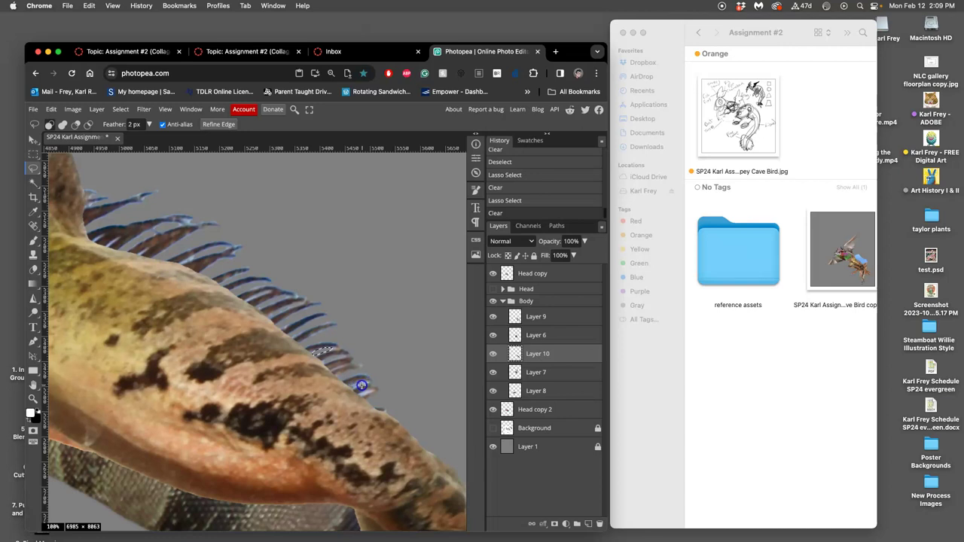
left_click_drag(347, 389, 360, 396)
key("Delete")
left_click(357, 399)
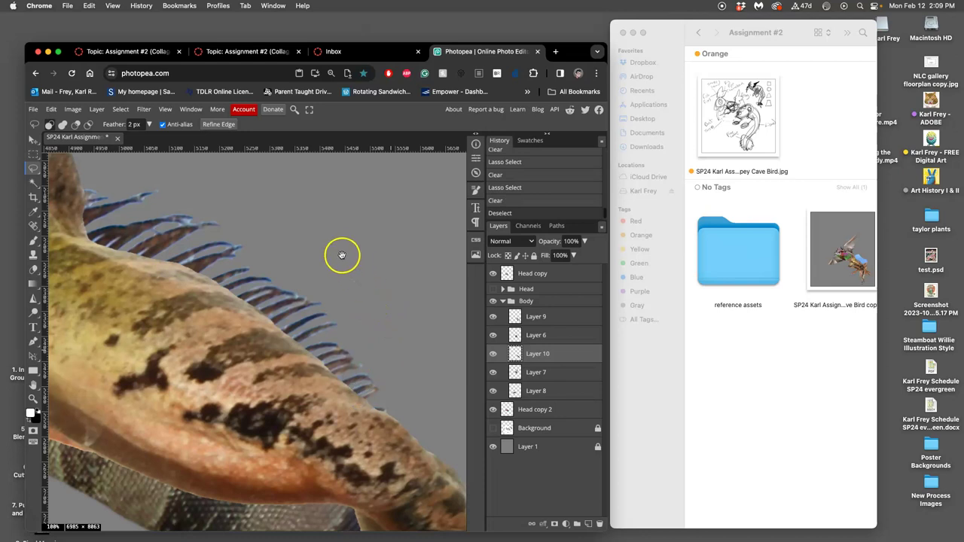
Step: Apply Hue/Saturation to the Blue range of Layer 10, reducing saturation, setting Lightness to -100 and adjusting the hue
left_click(73, 111)
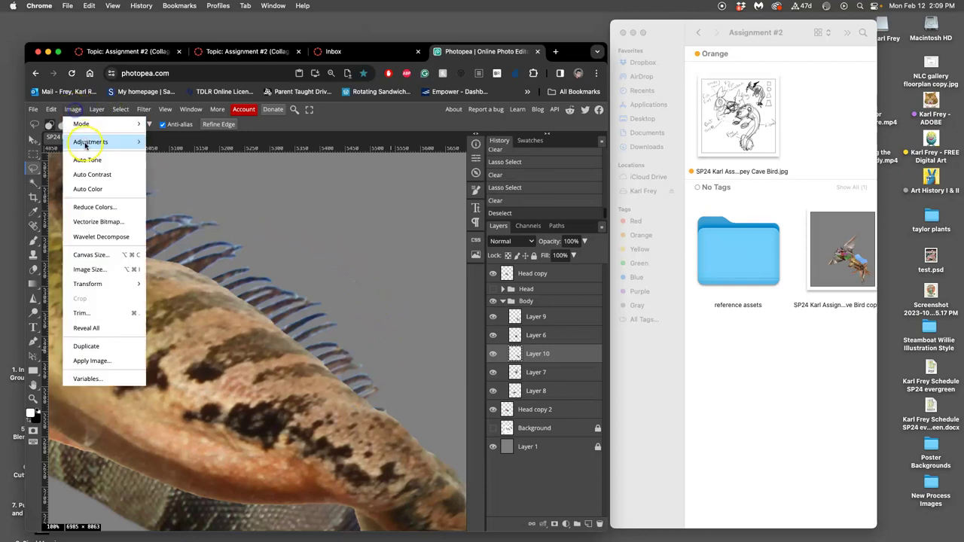
mouse_move(83, 140)
left_click(175, 217)
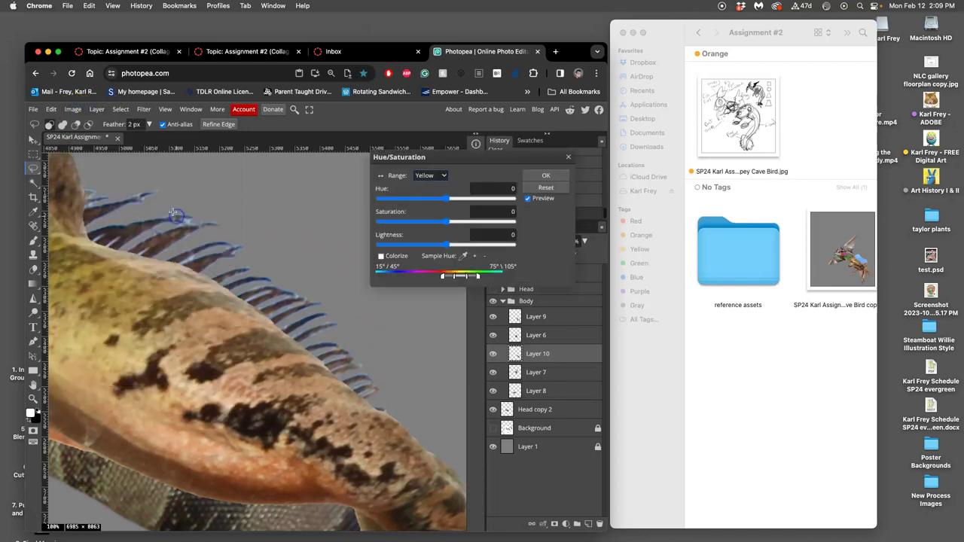
left_click(431, 178)
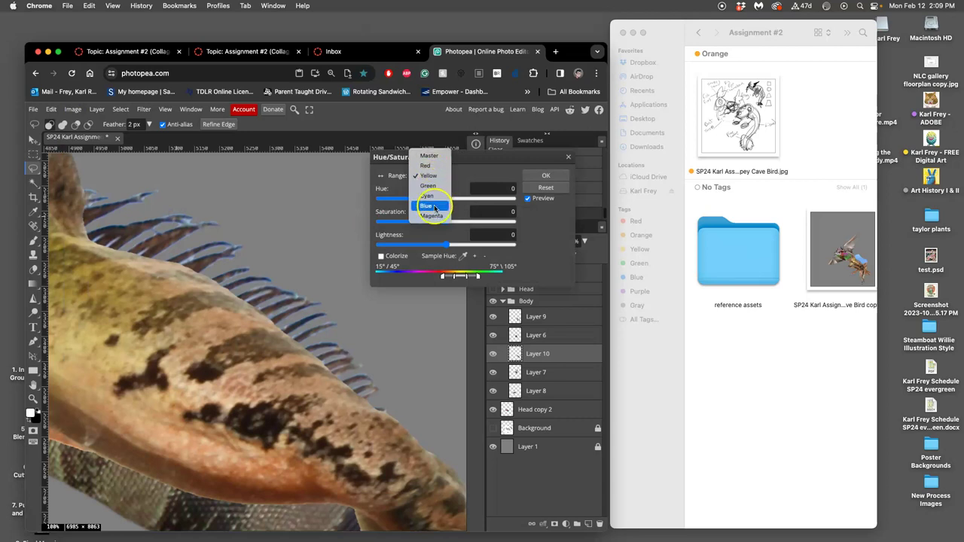
left_click(426, 206)
left_click_drag(446, 221, 431, 243)
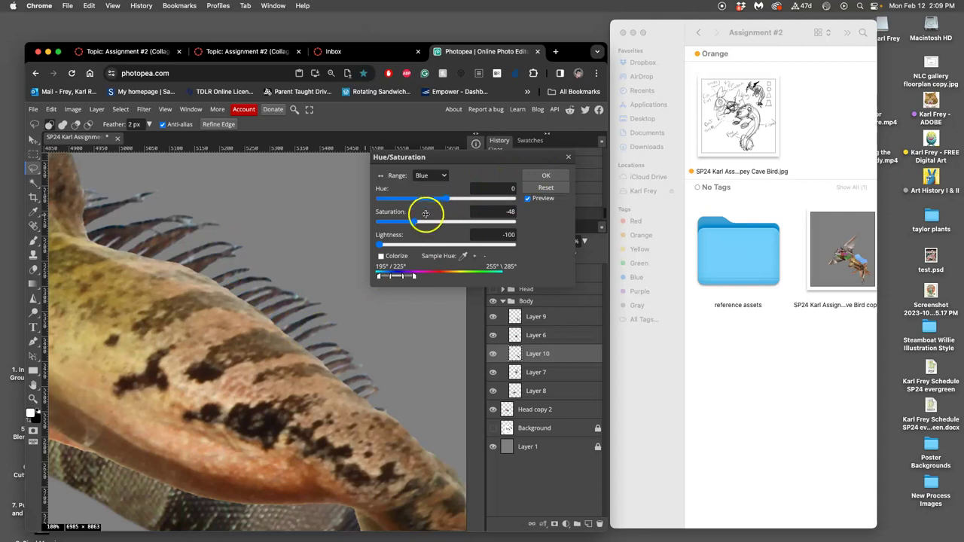
mouse_move(424, 215)
left_mouse_down()
mouse_move(397, 221)
mouse_move(416, 223)
left_mouse_up()
left_click_drag(435, 198, 462, 200)
left_click(542, 175)
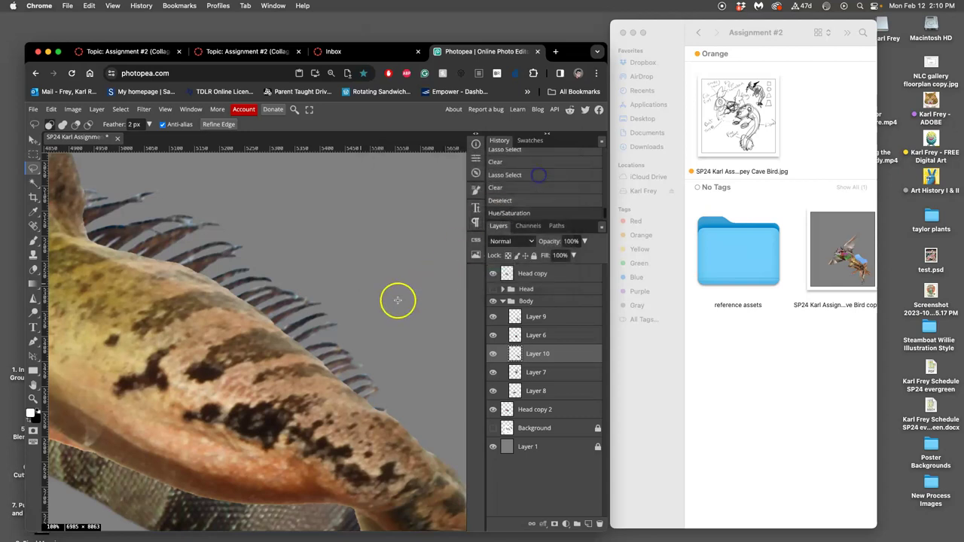
Step: Find the layer holding the bent hind leg's foot by switching layer visibility off and on, and make Layer 9 active
scroll(384, 288, "down", 5)
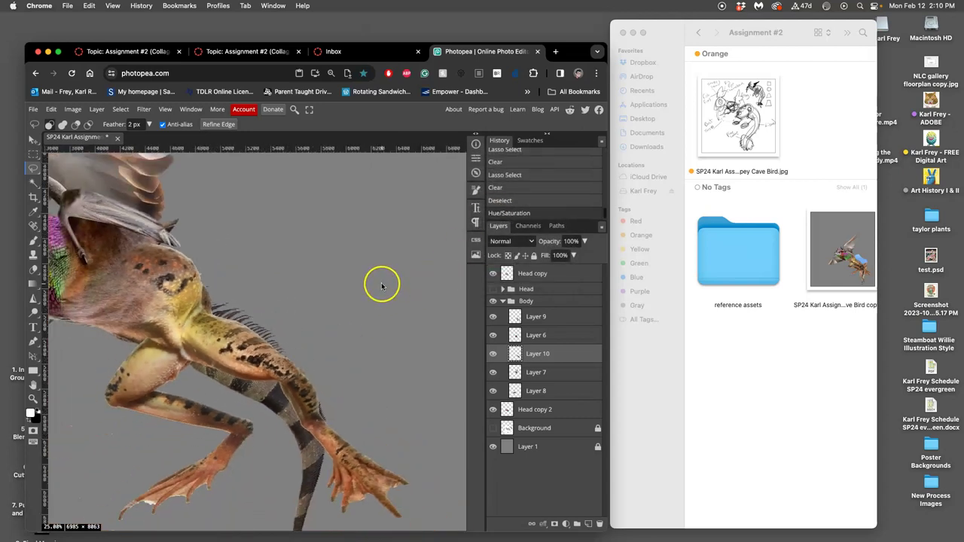
left_click_drag(294, 276, 378, 280)
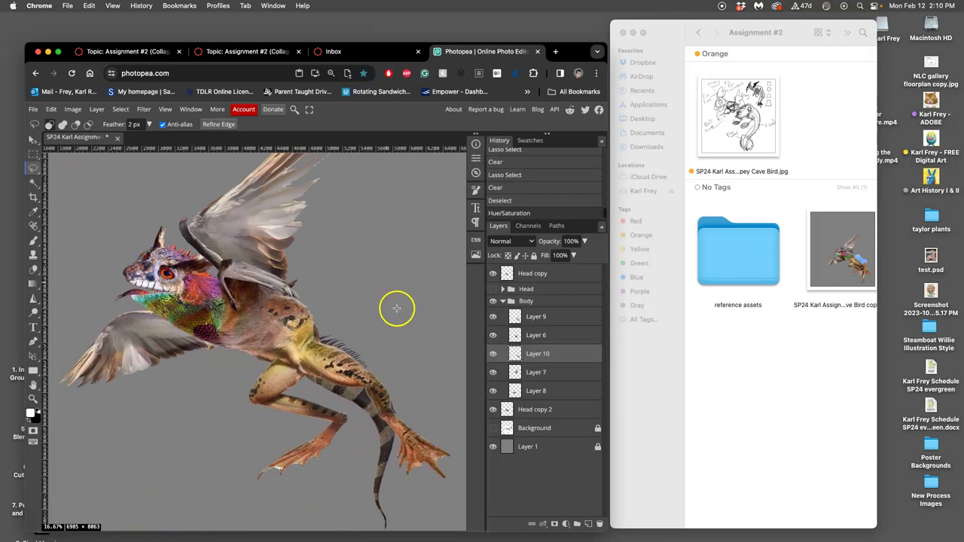
scroll(393, 305, "up", 1)
key("super+plus")
key("super+plus")
left_click_drag(365, 371, 325, 199)
left_click_drag(365, 355, 327, 235)
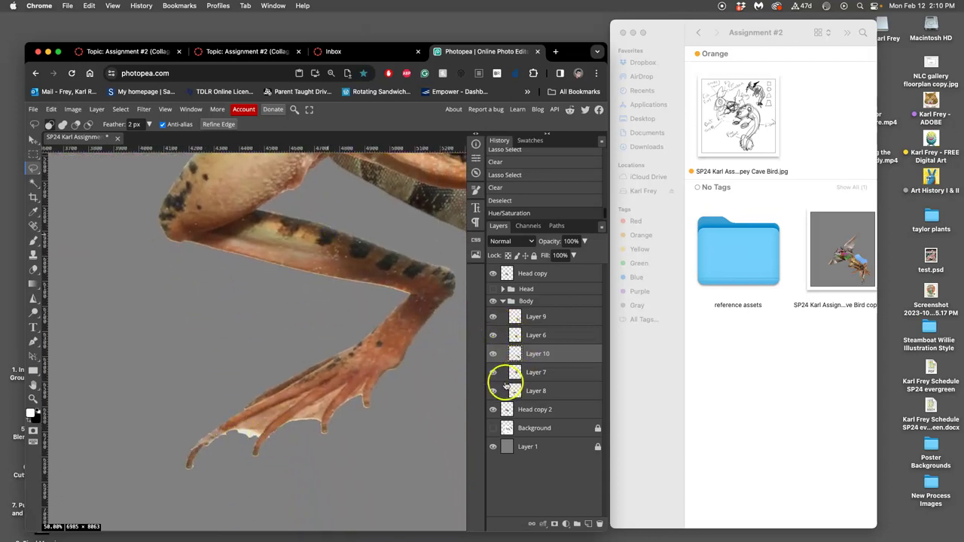
left_click(494, 375)
left_click(494, 335)
left_click(494, 316)
left_click(493, 316)
left_click(536, 316)
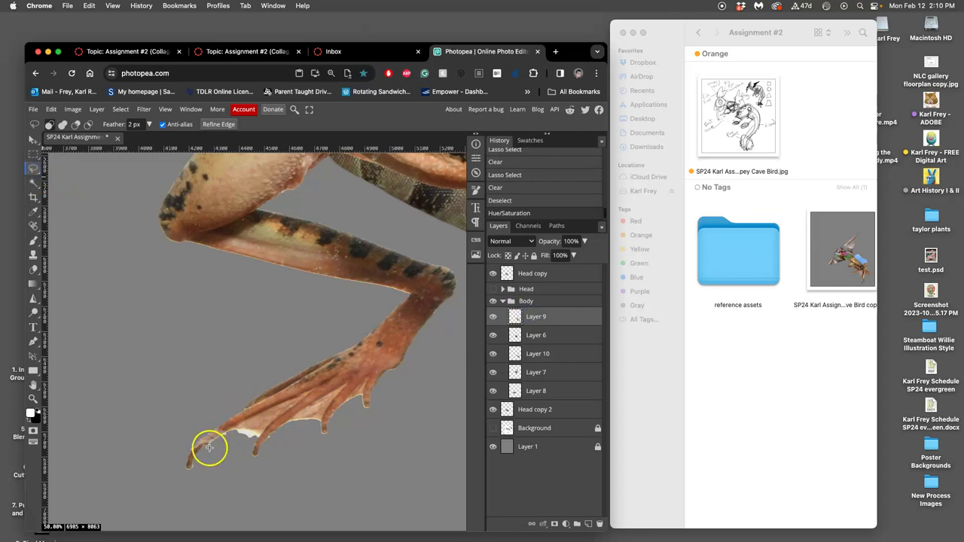
Step: Lasso and delete the white background remnants between the outer toes of the hind foot on Layer 9, and deselect
left_click_drag(208, 447, 214, 443)
left_click_drag(232, 451, 217, 458)
key("Delete")
left_click(287, 456)
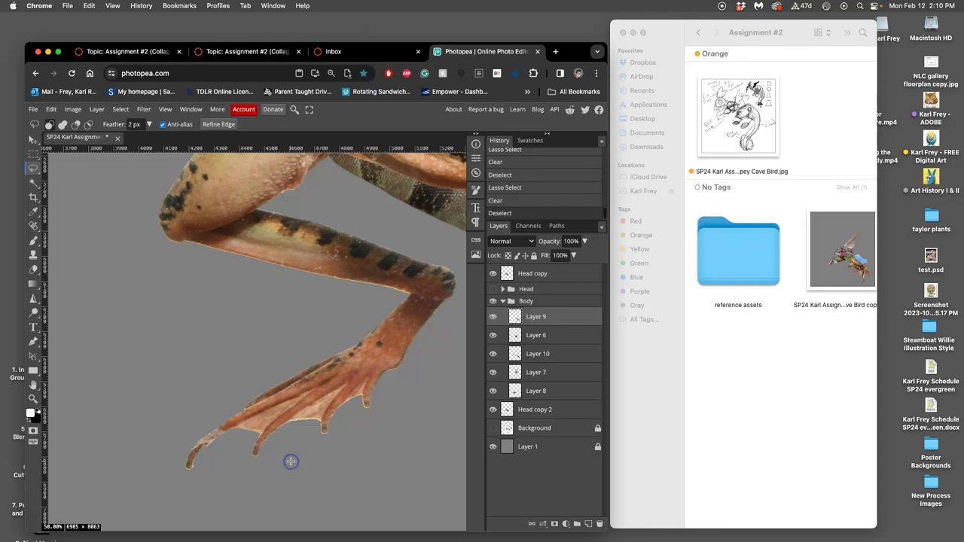
Step: Hide the gray Layer 1 backdrop so the whole creature sits on transparency
key("super+minus")
key("super+minus")
key("super+minus")
key("super+minus")
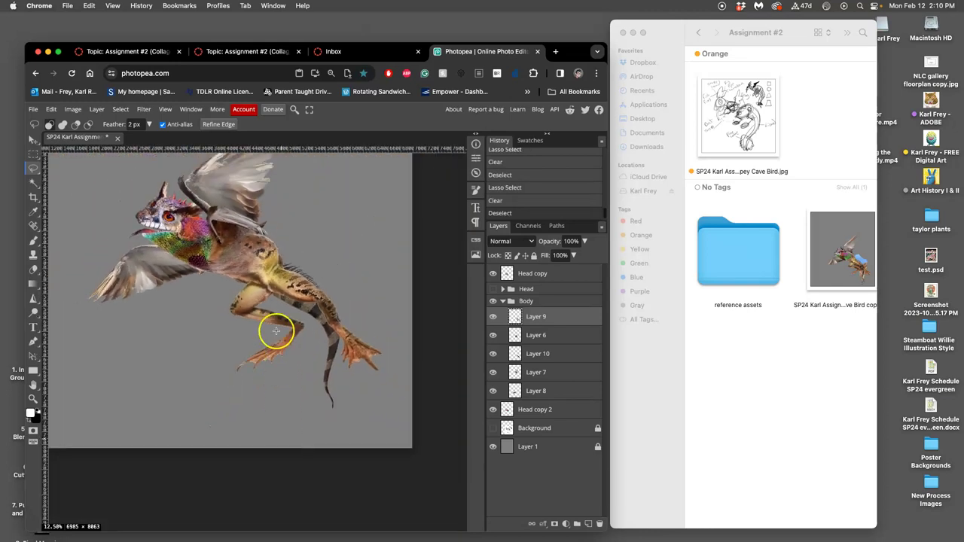
left_click_drag(276, 267, 281, 370)
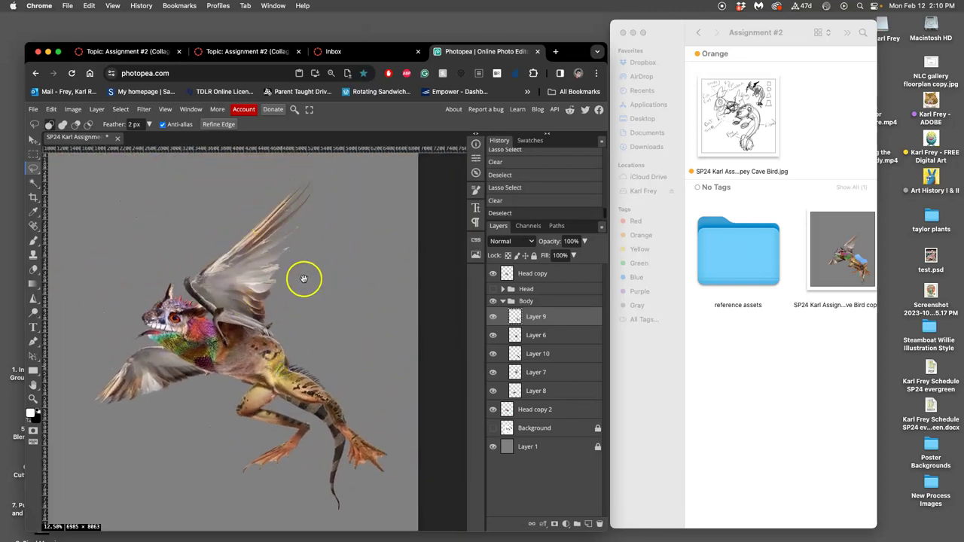
key("super+minus")
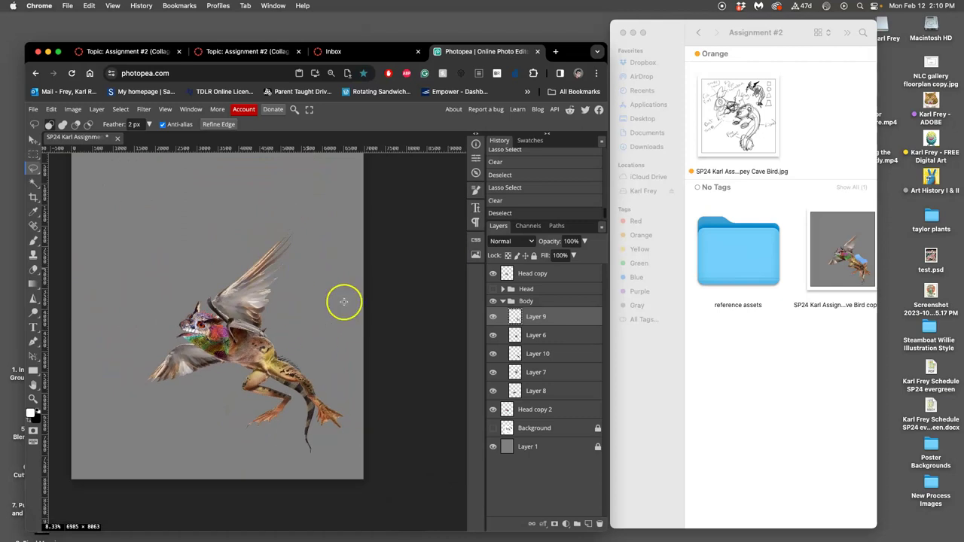
left_click(492, 448)
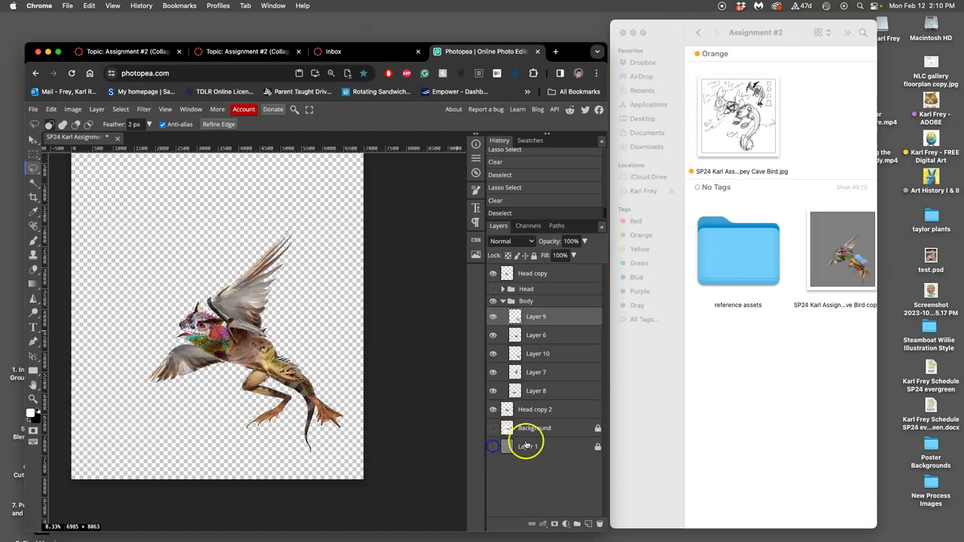
Step: Make the visible Head copy layer active and save the document
left_click(540, 275)
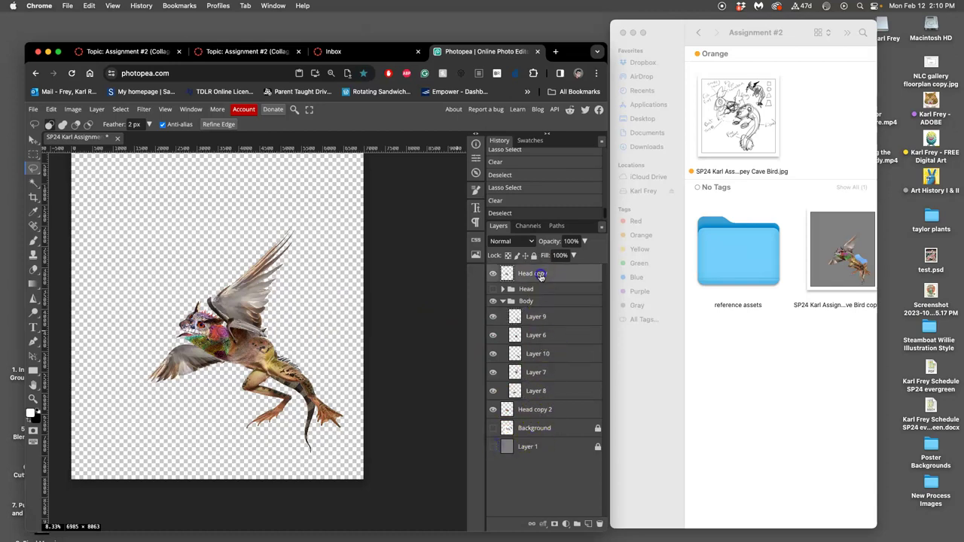
left_click(563, 269)
left_click(541, 281)
left_click(538, 275)
left_click(516, 274)
key("super+minus")
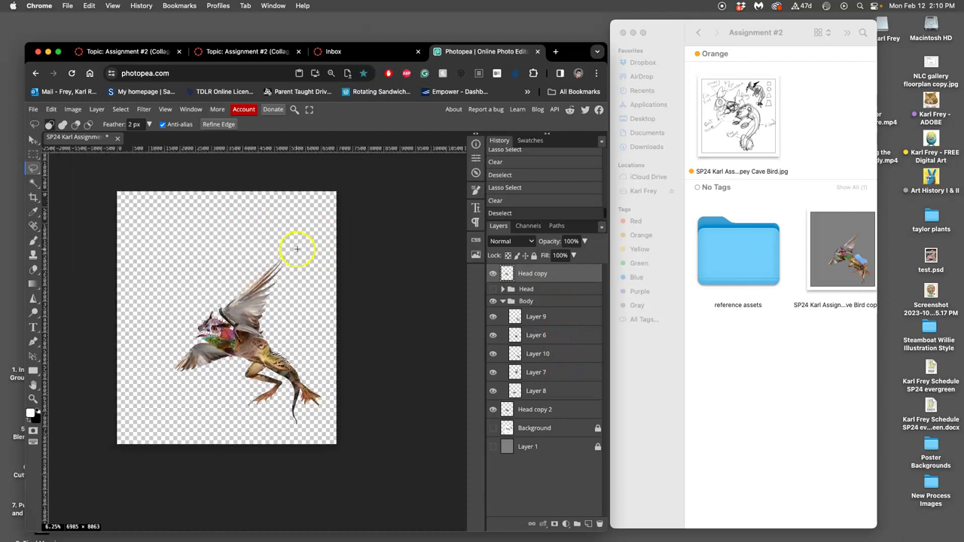
key("super+s")
Step: Crop the canvas closer around the creature to about 5385 × 5944 px, trimming the empty space above, beside and below it
left_click(33, 198)
left_click_drag(117, 195, 168, 248)
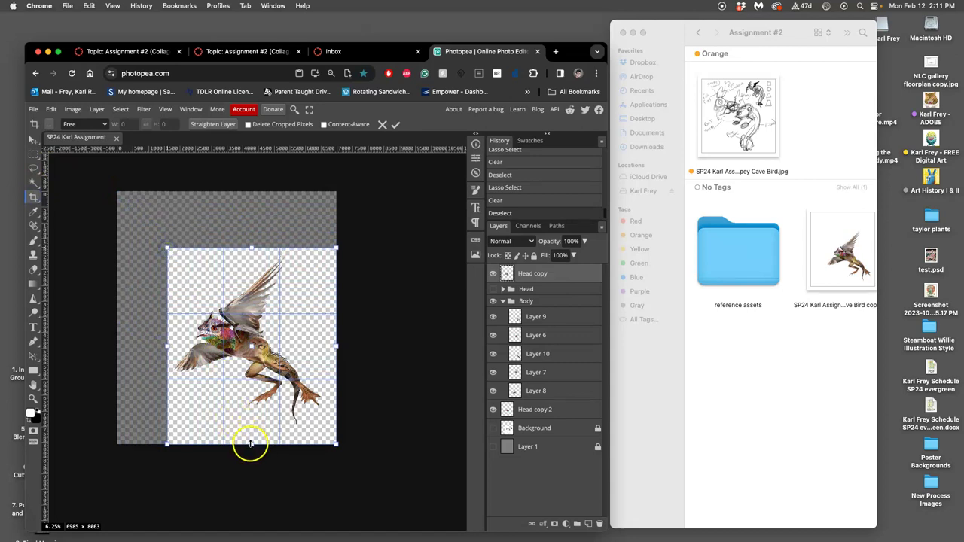
mouse_move(251, 445)
left_mouse_down()
mouse_move(252, 426)
mouse_move(251, 435)
left_mouse_up()
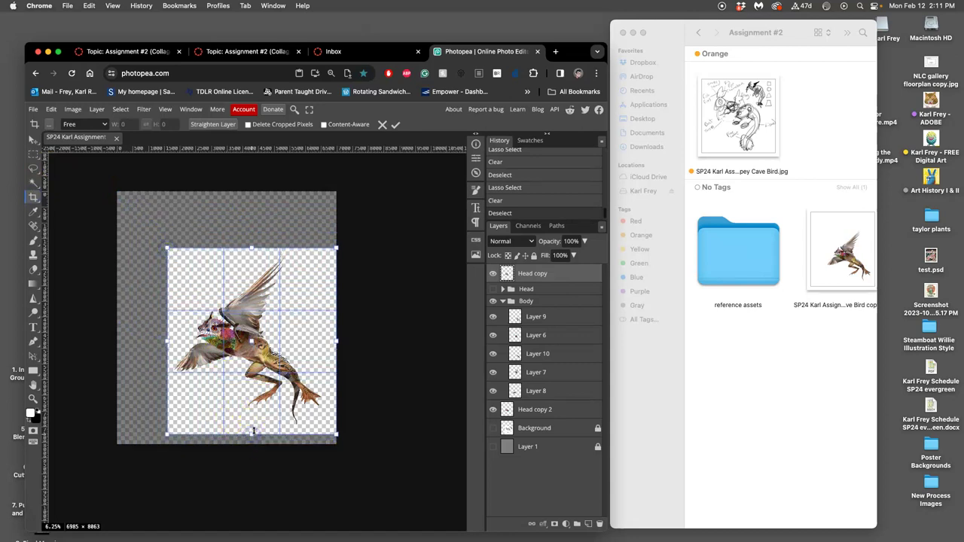
key("Return")
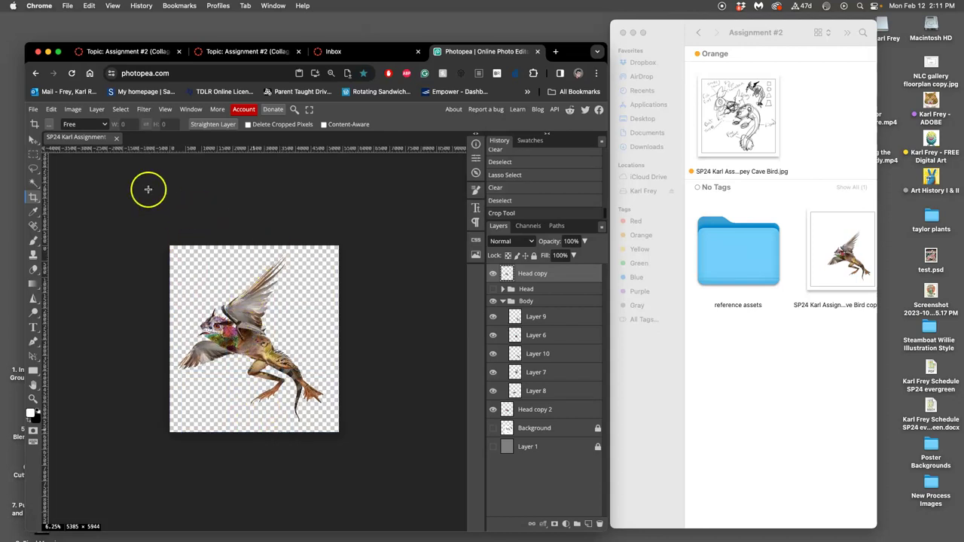
Step: Check the image size in inches and apply the dialog with the dimensions as they are
left_click(75, 110)
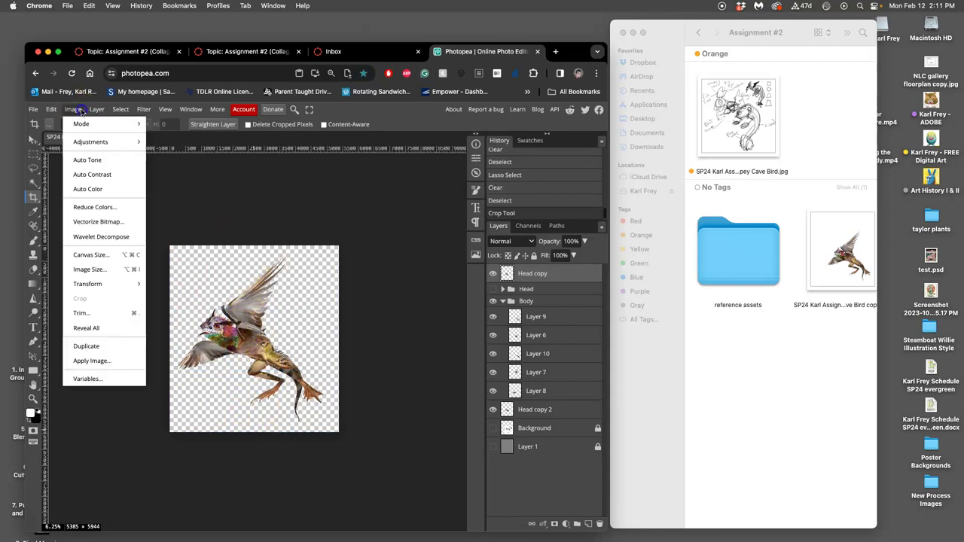
left_click(89, 269)
left_click(160, 209)
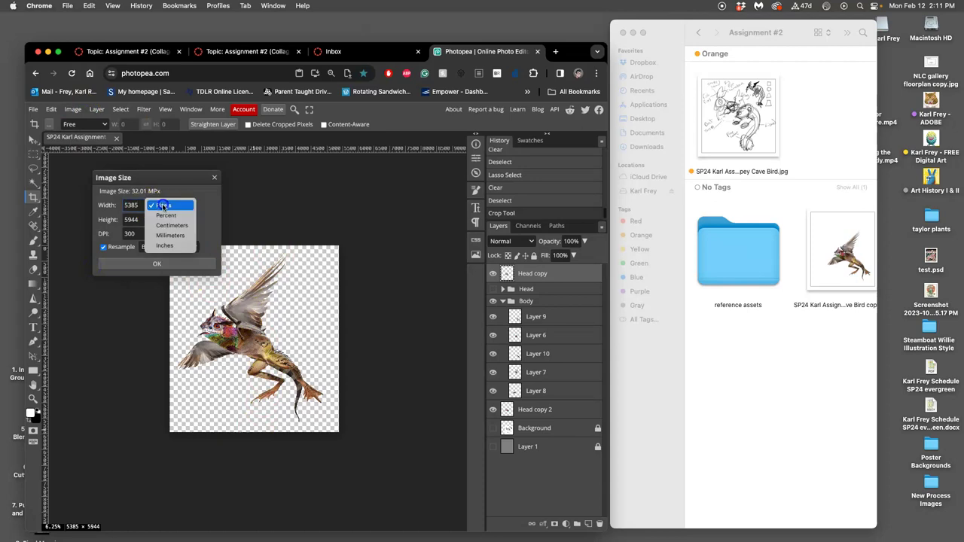
left_click(165, 245)
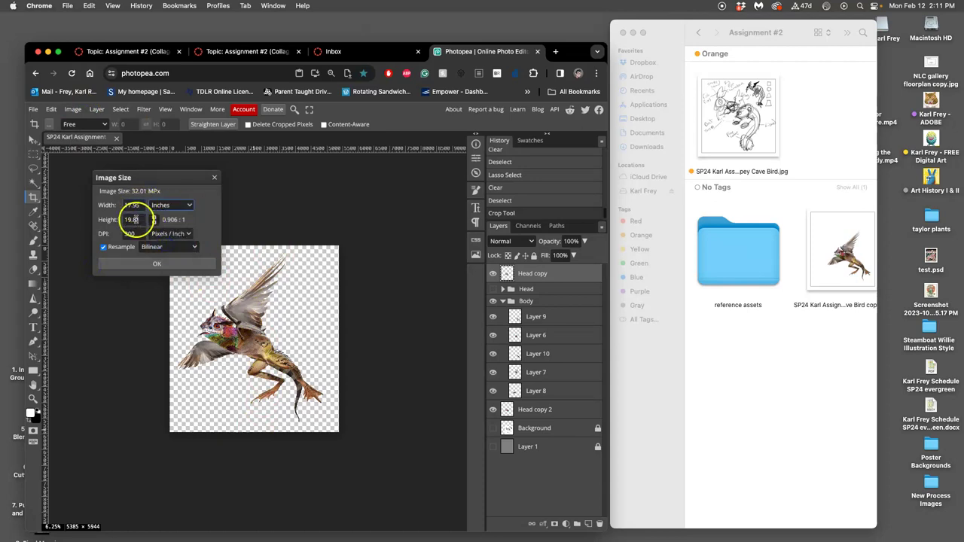
left_click(156, 266)
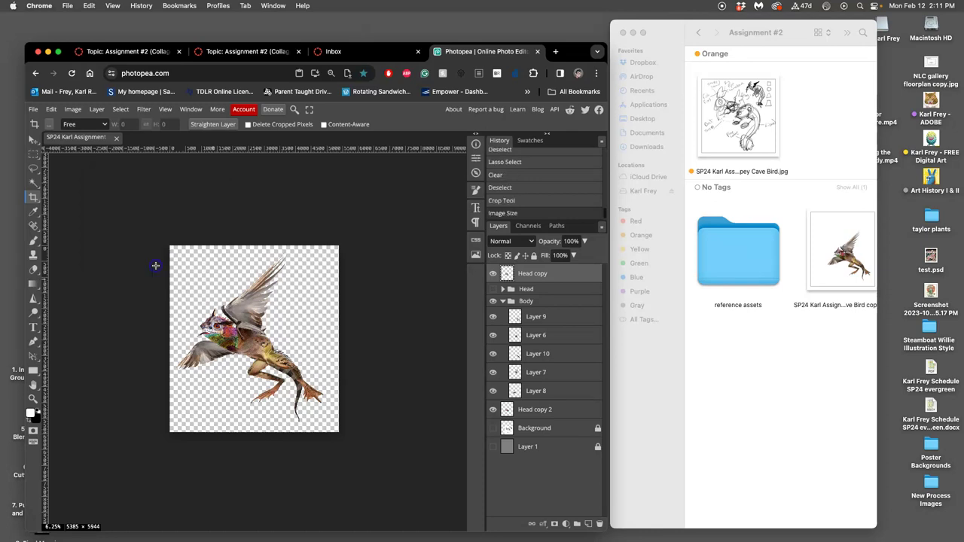
Step: Merge Head copy, the Body group with its layers and Head copy 2 into a new layer on top, keeping the originals
key("super+plus")
key("super+plus")
key("super+plus")
left_click(330, 322)
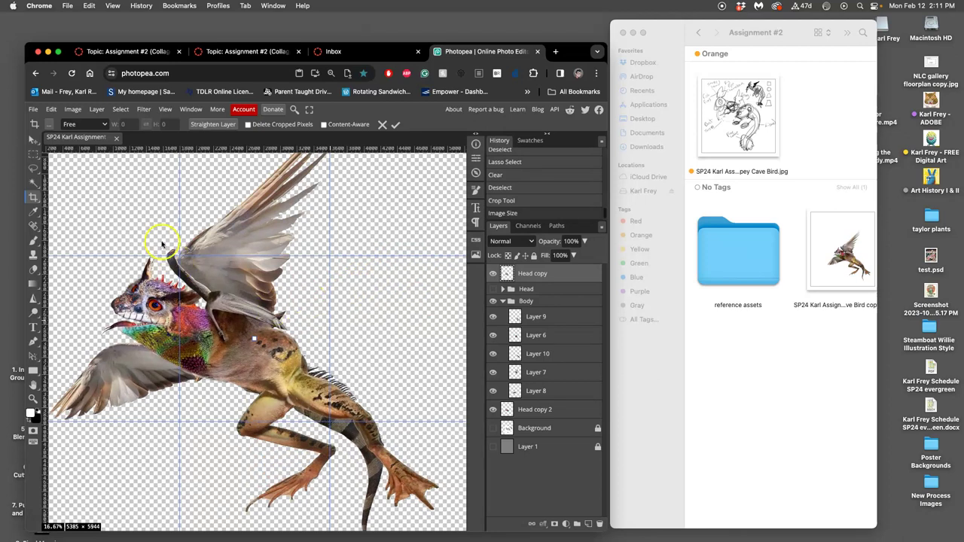
left_click(33, 140)
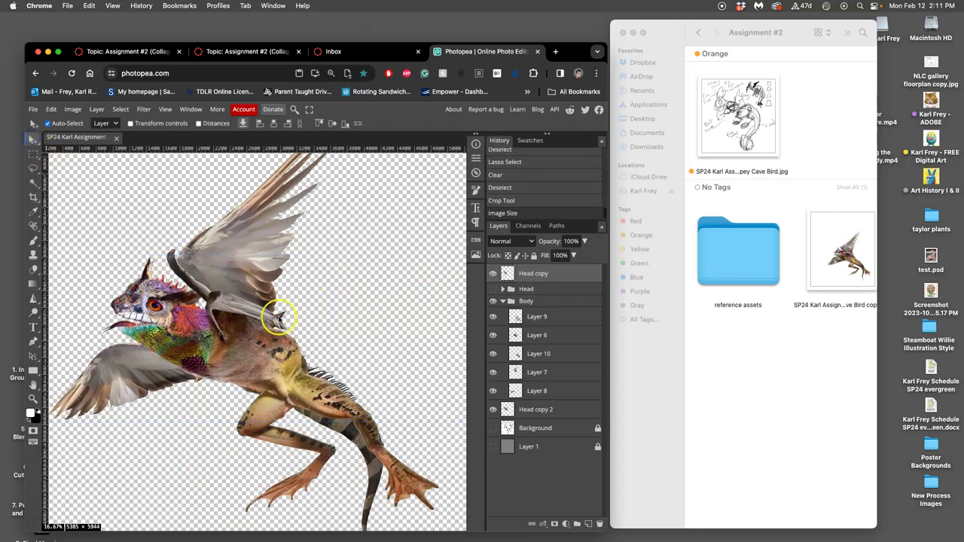
left_click(539, 302, "shift")
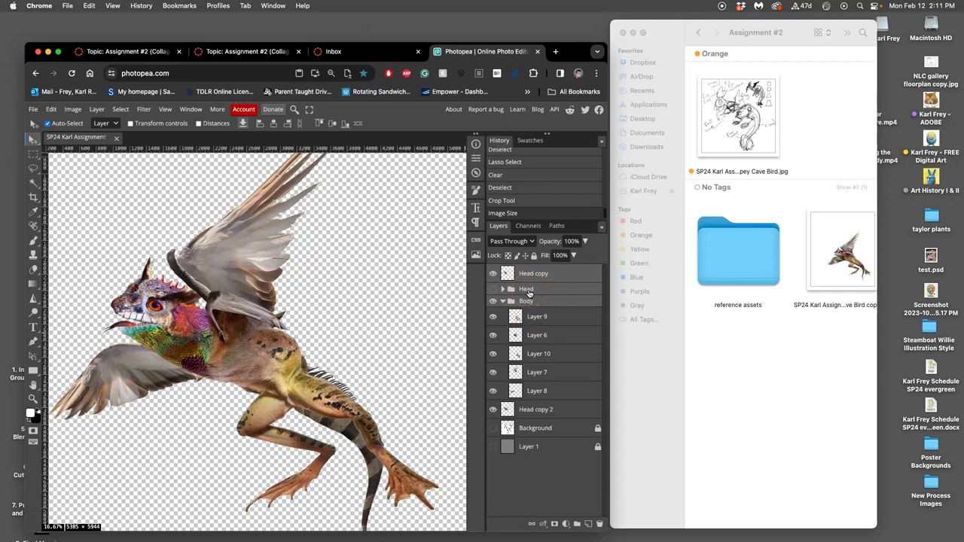
double_click(527, 290)
left_click(540, 317)
left_click(537, 335, "shift")
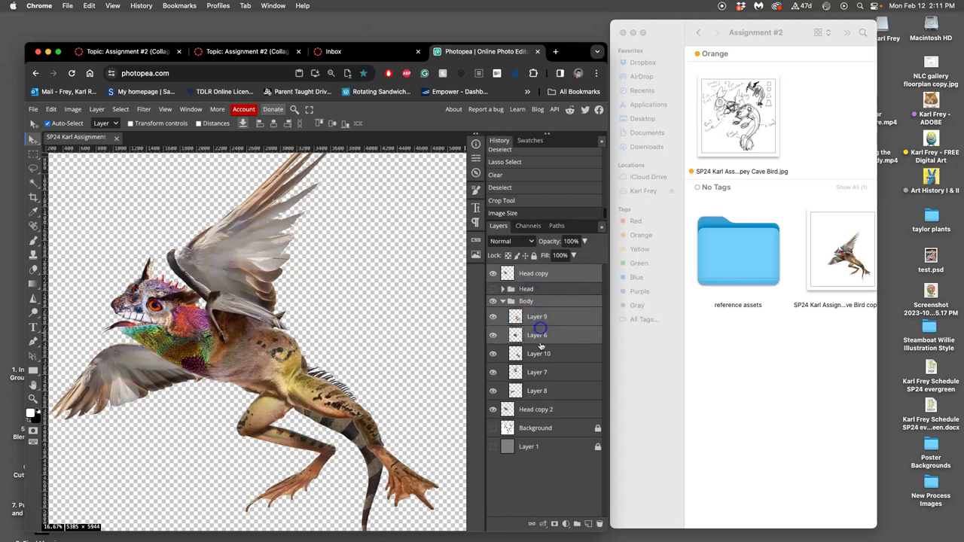
left_click(538, 354, "shift")
left_click(539, 372, "shift")
left_click(540, 391, "shift")
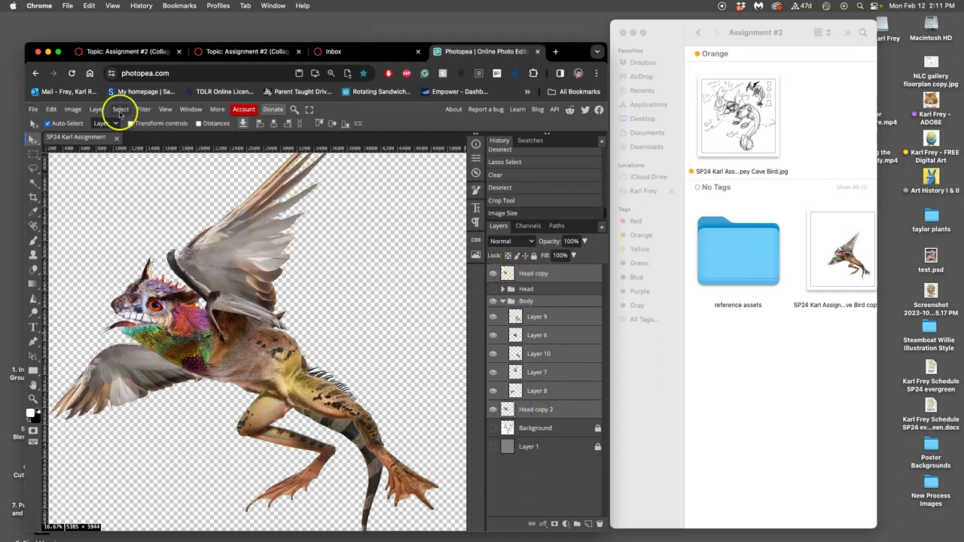
left_click(96, 109)
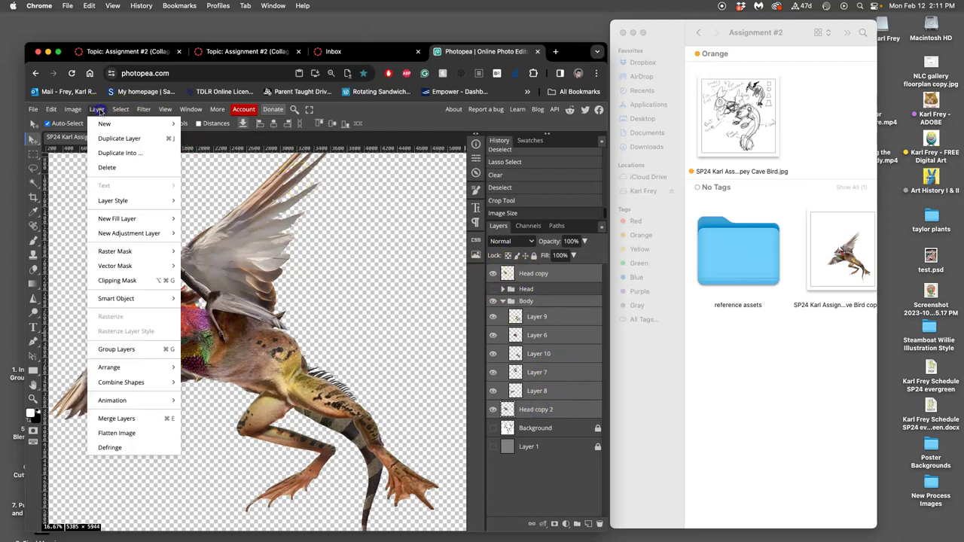
left_click(117, 419)
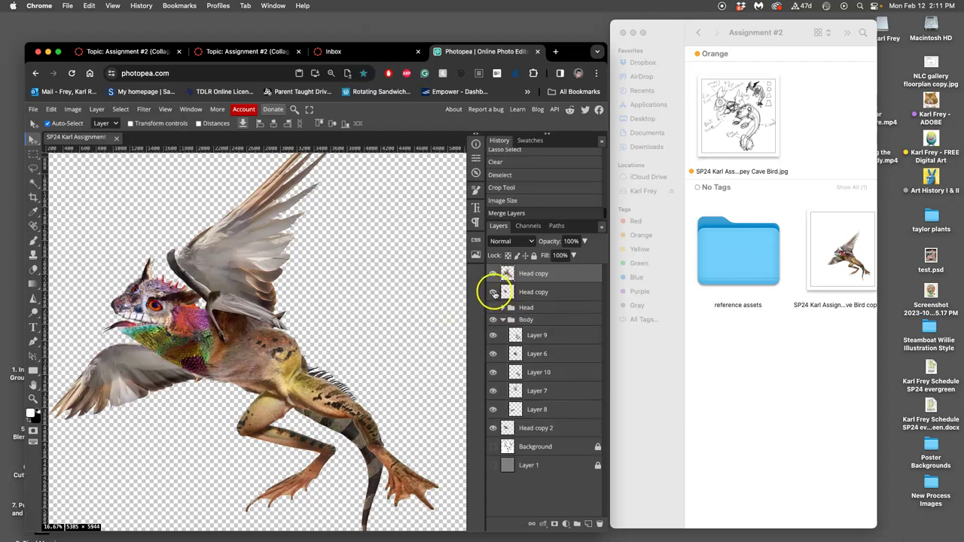
Step: Hide the original Head copy, Body group and Head copy 2 layers, and collapse the Body group
left_click(494, 292)
left_click(494, 319)
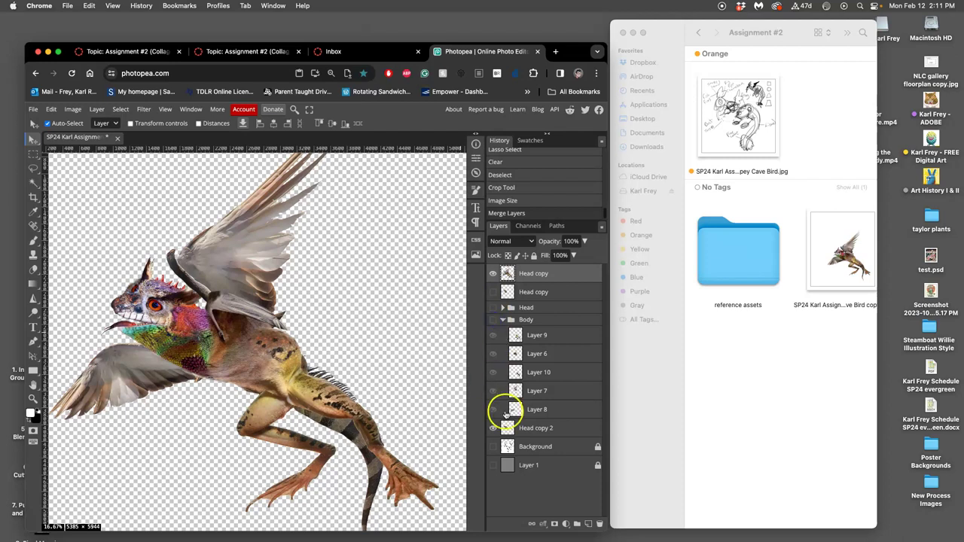
left_click(502, 320)
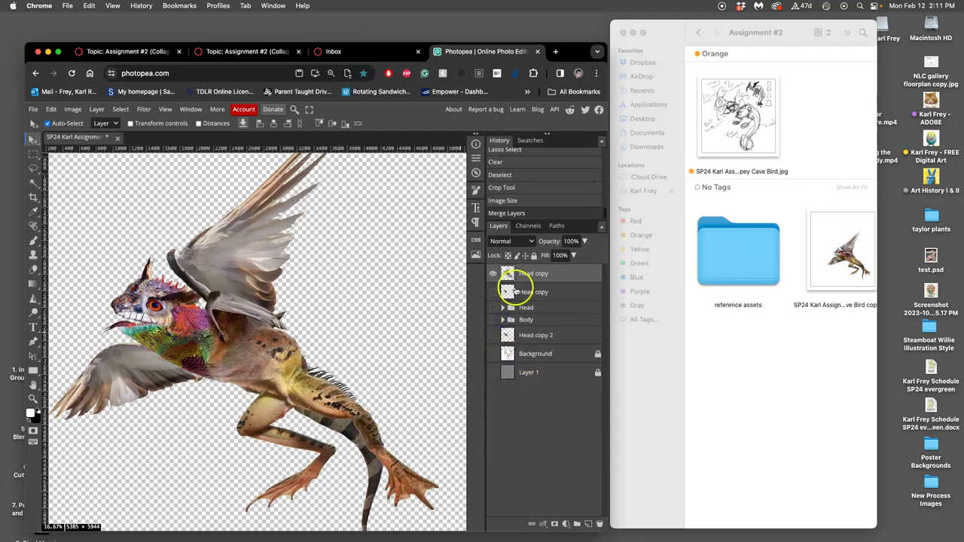
Step: Check the merged creature layer by switching its visibility off and on, and show the gray Layer 1 behind it
left_click(495, 274)
left_click(494, 273)
left_click(494, 273)
left_click(494, 273)
left_click(494, 273)
left_click(495, 273)
key("ctrl+minus")
key("ctrl+minus")
left_click(493, 373)
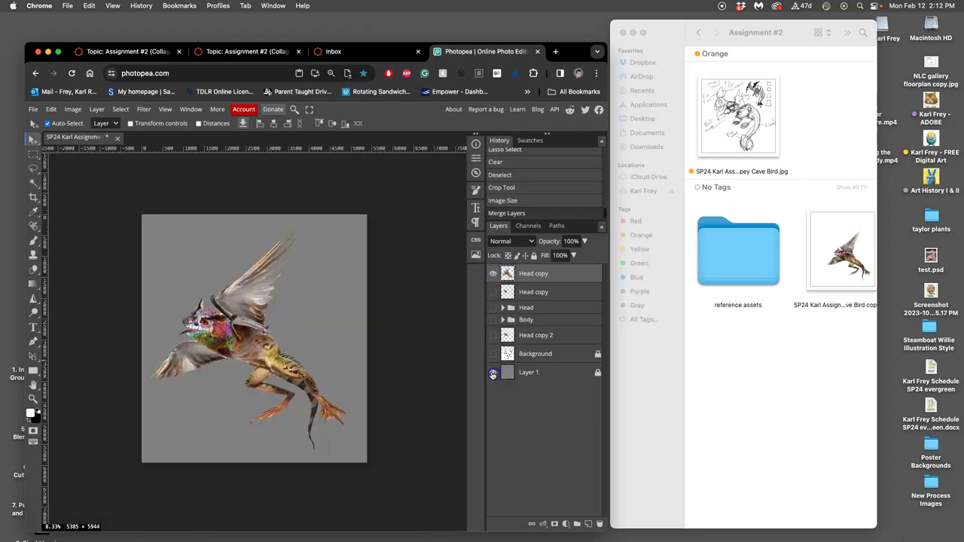
left_click(493, 373)
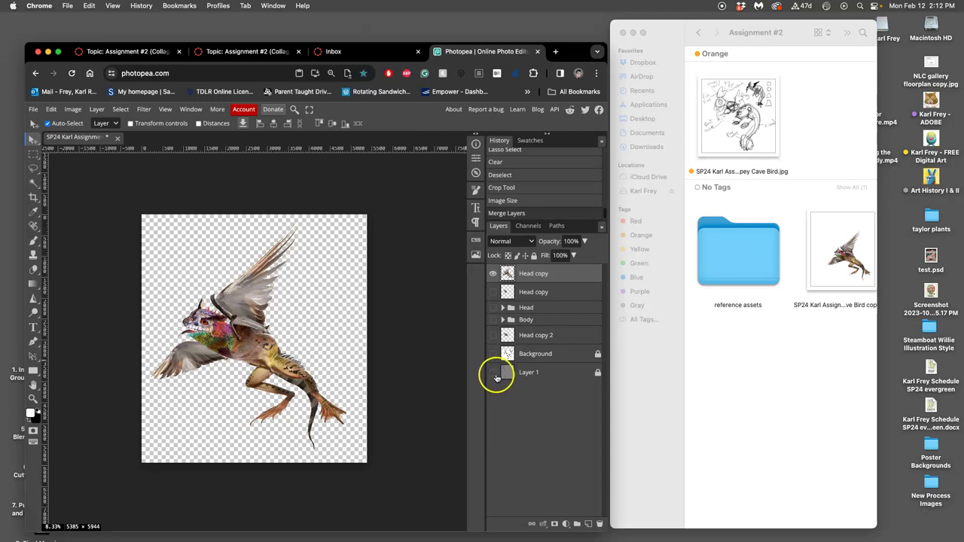
left_click(493, 372)
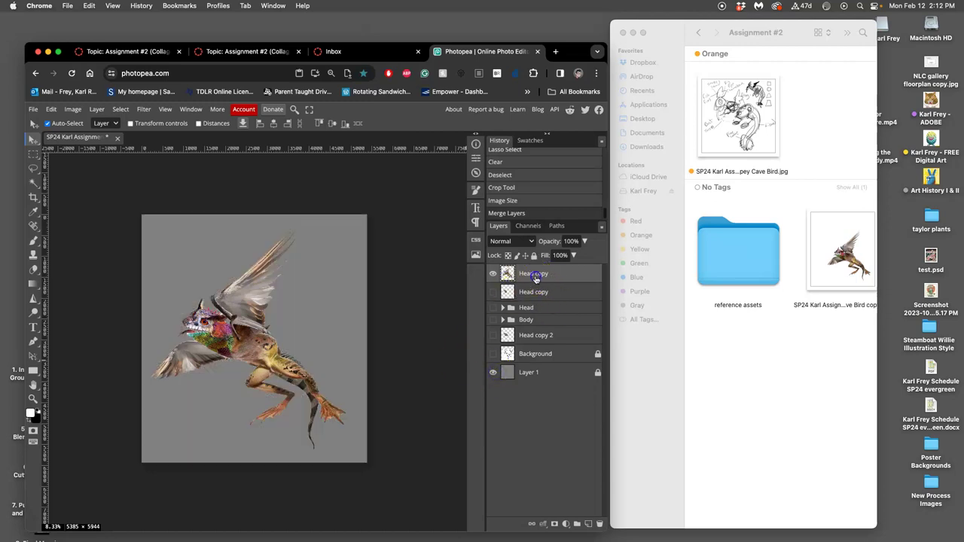
Step: Rename the merged layer as Combined and duplicate it
double_click(535, 274)
left_click(567, 276)
key("ctrl+j")
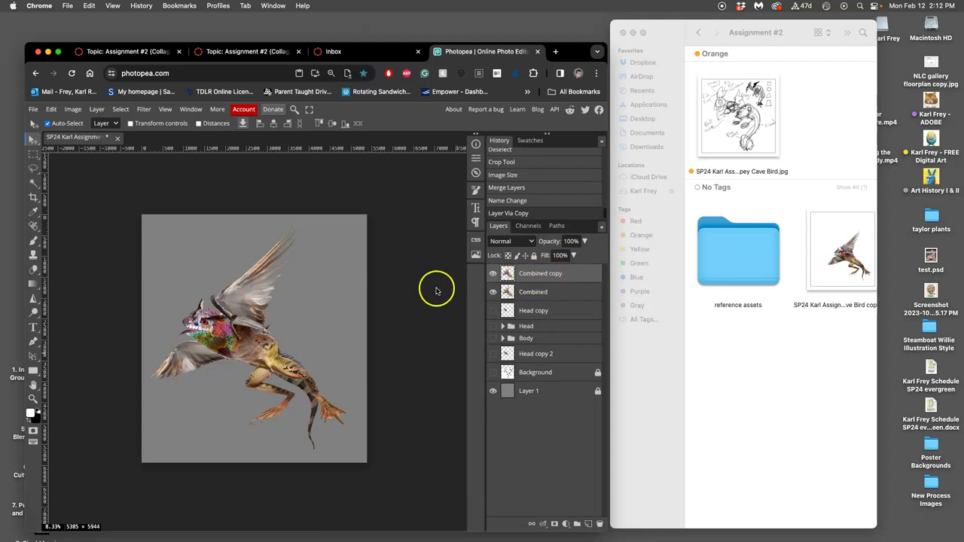
Step: Lock the Combined layer as a backup and make Combined copy the active layer
left_click(535, 293)
left_click(533, 256)
left_click(542, 272)
Step: Zoom in on the creature and enlarge the browser window to give the canvas more room
key("ctrl+plus")
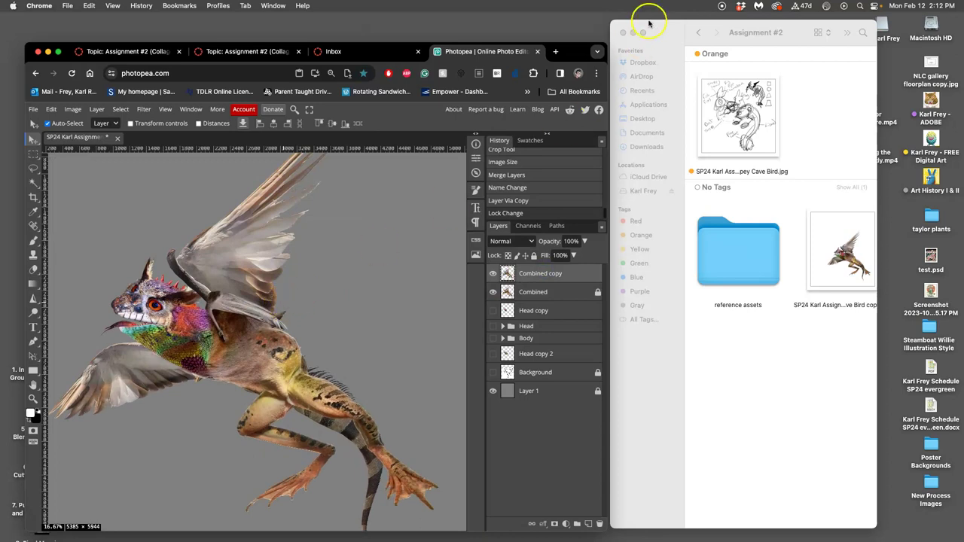
left_click_drag(607, 45, 775, 18)
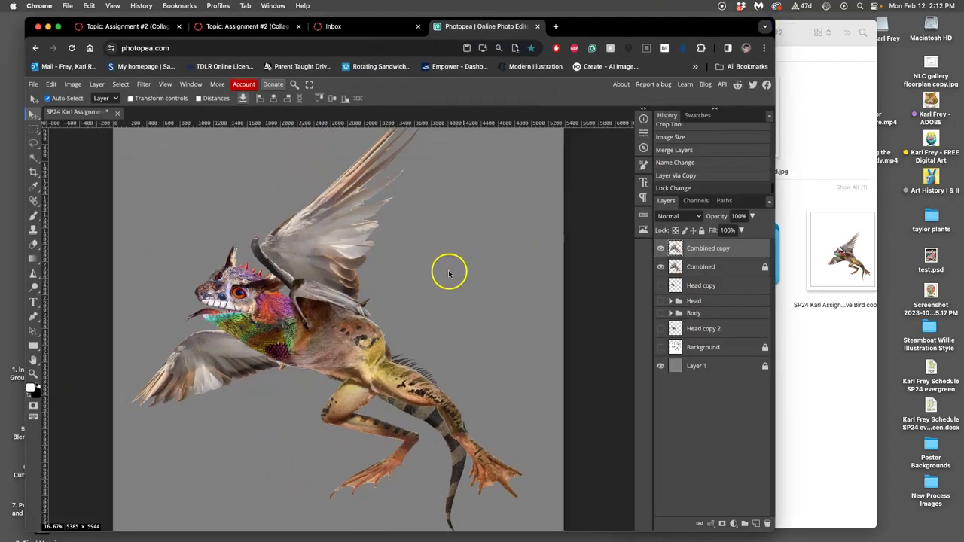